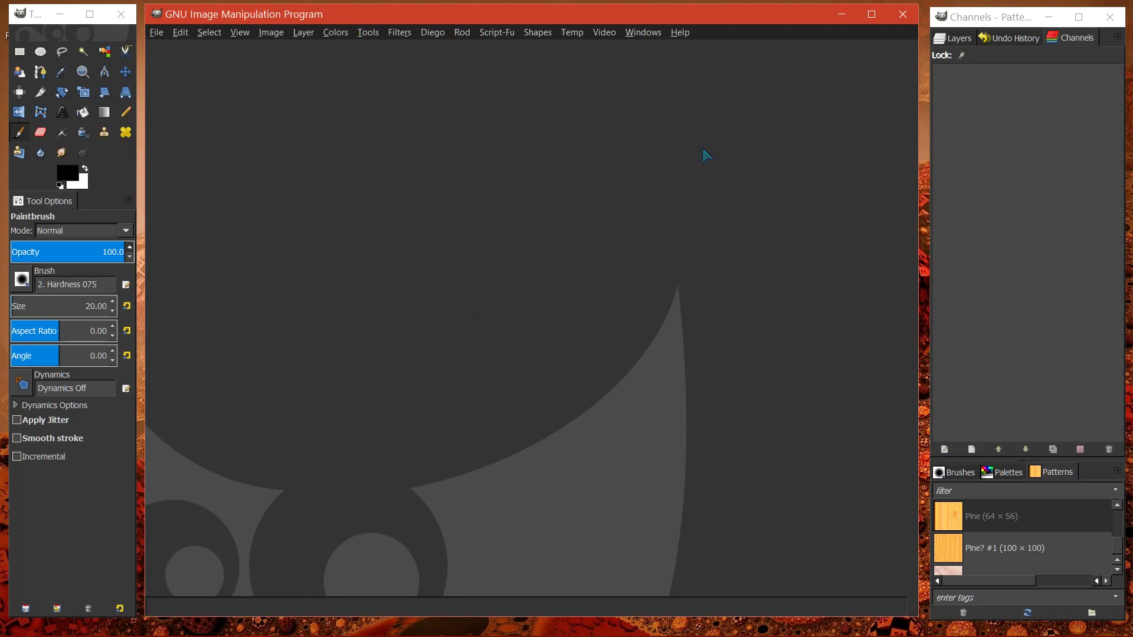
Step: Cycle through the Layers, Undo History, Channels, Brushes, Palettes and Patterns tabs, ending on Patterns
{"action": "left_click", "coordinate": [959, 40]}
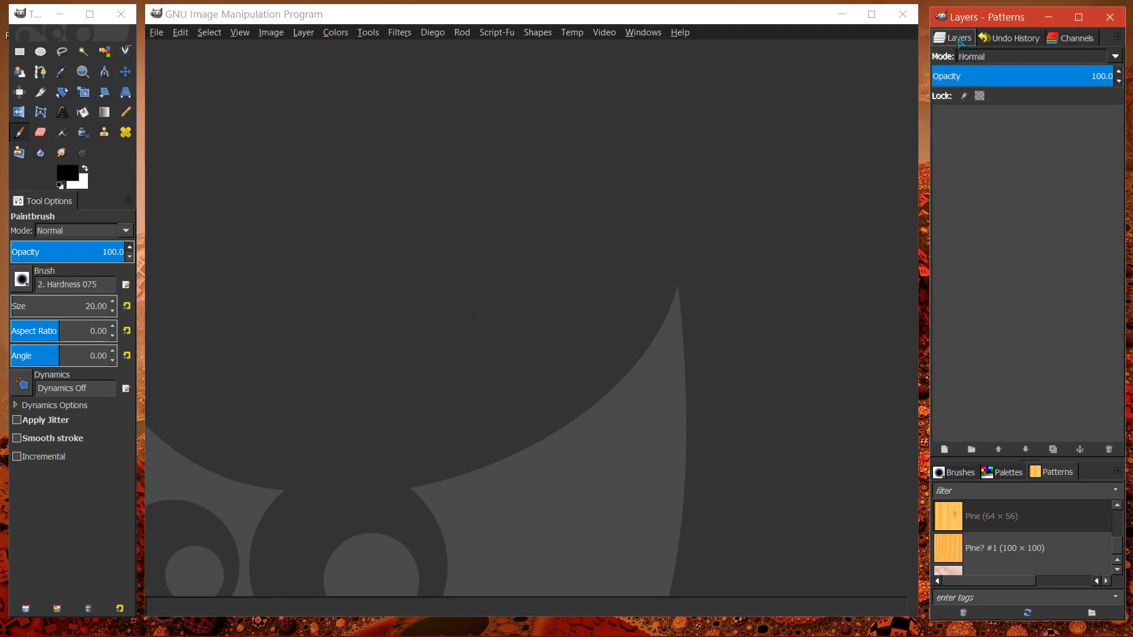
{"action": "left_click", "coordinate": [1019, 39]}
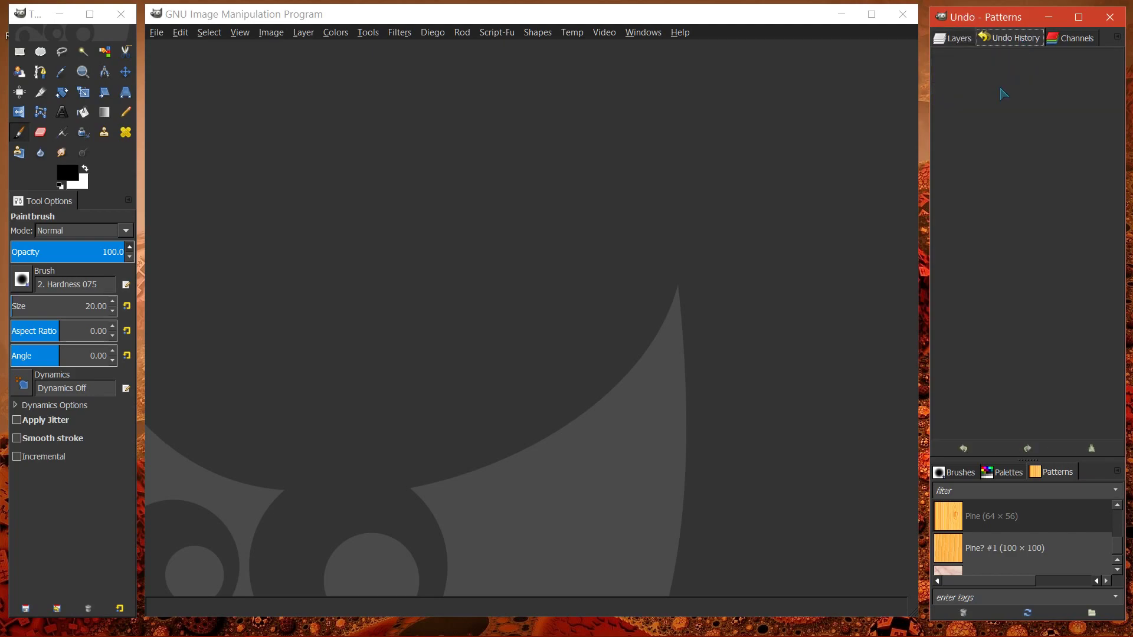
{"action": "left_click", "coordinate": [1071, 39]}
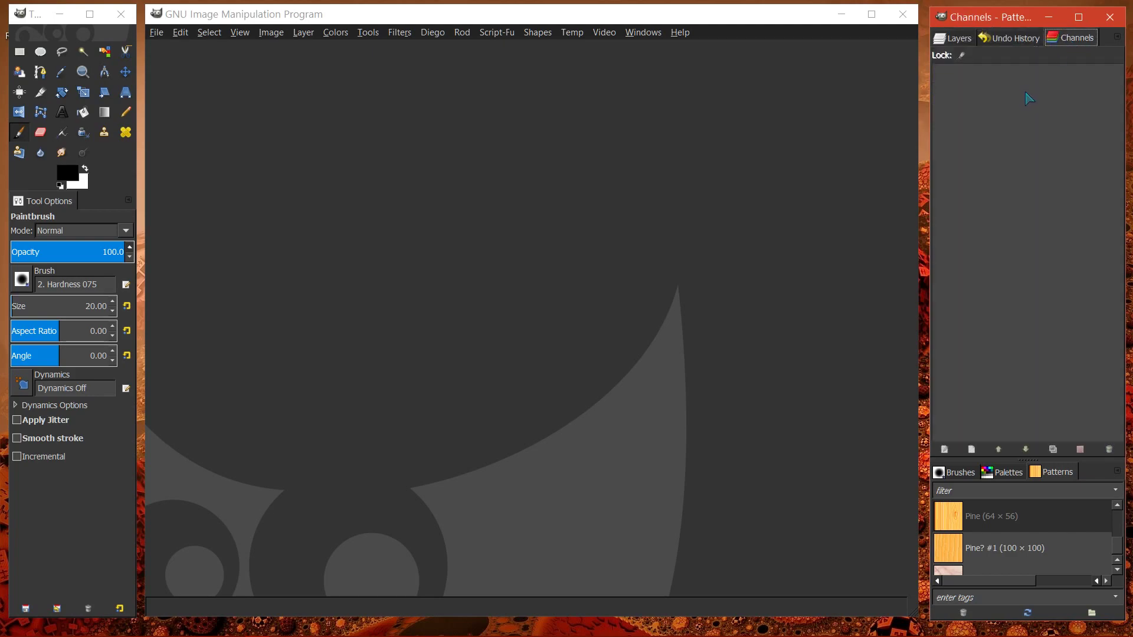
{"action": "left_click", "coordinate": [958, 475]}
{"action": "left_click", "coordinate": [1007, 479]}
{"action": "left_click", "coordinate": [1056, 475]}
{"action": "left_click", "coordinate": [1055, 476]}
Step: Widen the image window slightly and dock the floating Tool Options under the toolbox
{"action": "left_click_drag", "start_coordinate": [144, 210], "coordinate": [378, 286]}
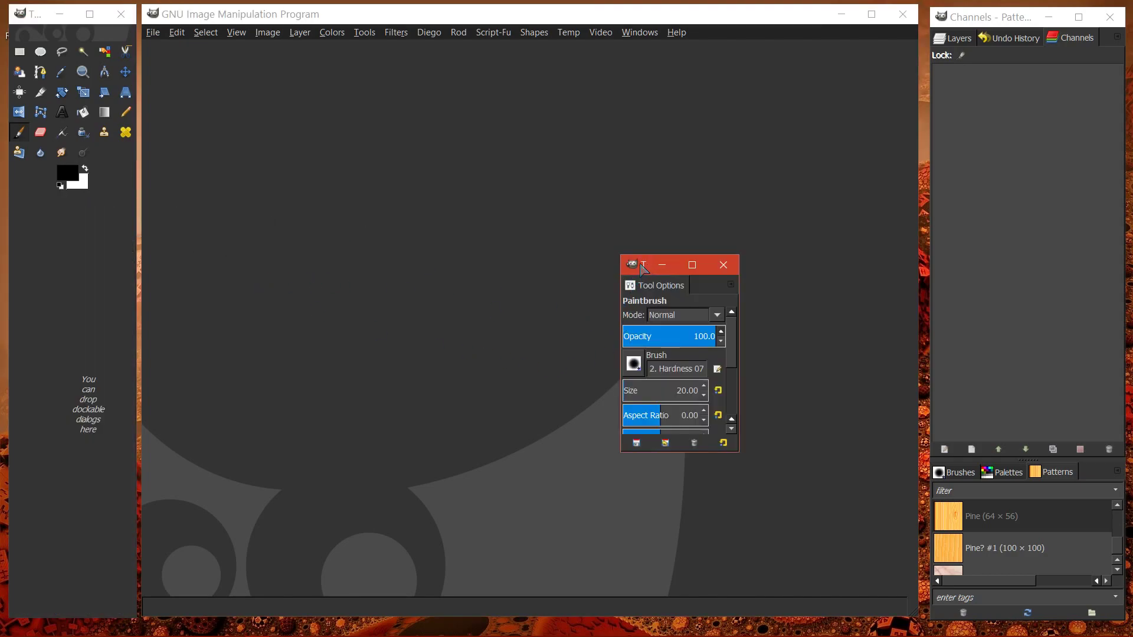
{"action": "left_click_drag", "start_coordinate": [643, 268], "coordinate": [319, 189]}
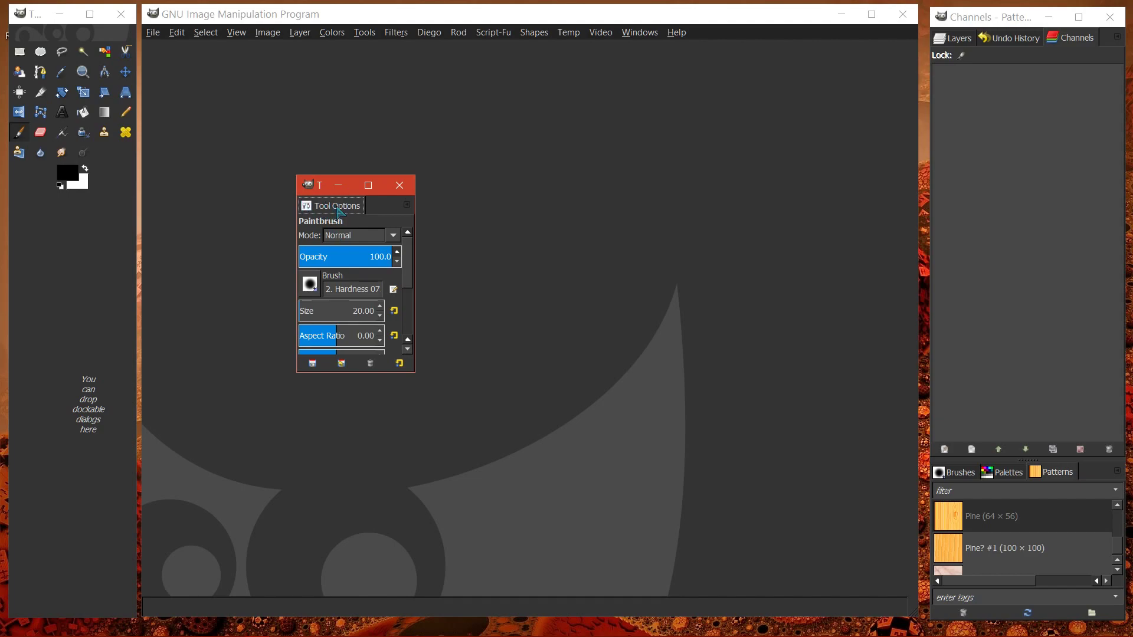
{"action": "mouse_move", "coordinate": [331, 213]}
{"action": "left_mouse_down"}
{"action": "mouse_move", "coordinate": [88, 236]}
{"action": "mouse_move", "coordinate": [61, 270]}
{"action": "mouse_move", "coordinate": [27, 279]}
{"action": "left_mouse_up"}
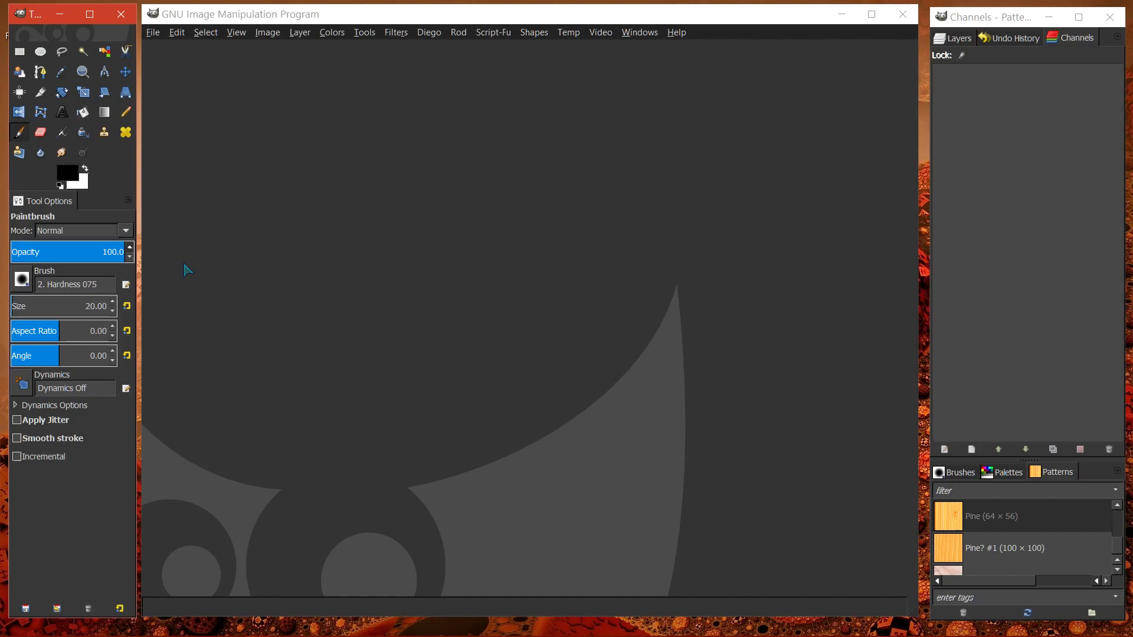
Step: Cycle through blur/sharpen, airbrush, eraser, ink, clone, heal, pencil, gradient and bucket fill tools
{"action": "left_click", "coordinate": [40, 152]}
{"action": "left_click", "coordinate": [62, 132]}
{"action": "left_click", "coordinate": [40, 132]}
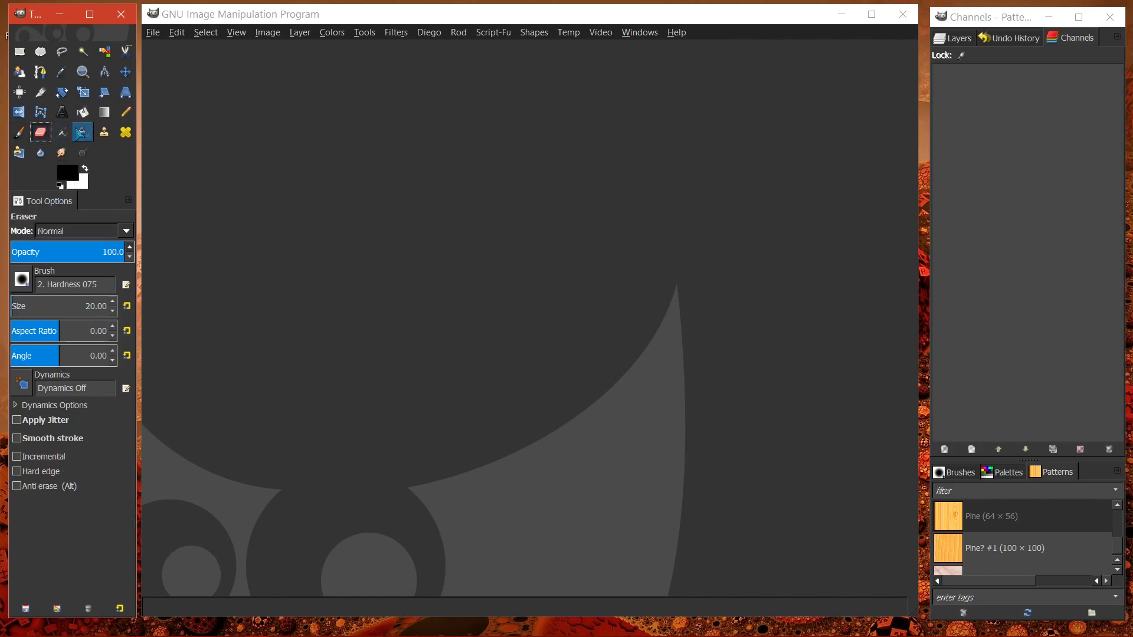
{"action": "left_click", "coordinate": [82, 133]}
{"action": "left_click", "coordinate": [103, 132]}
{"action": "left_click", "coordinate": [125, 132]}
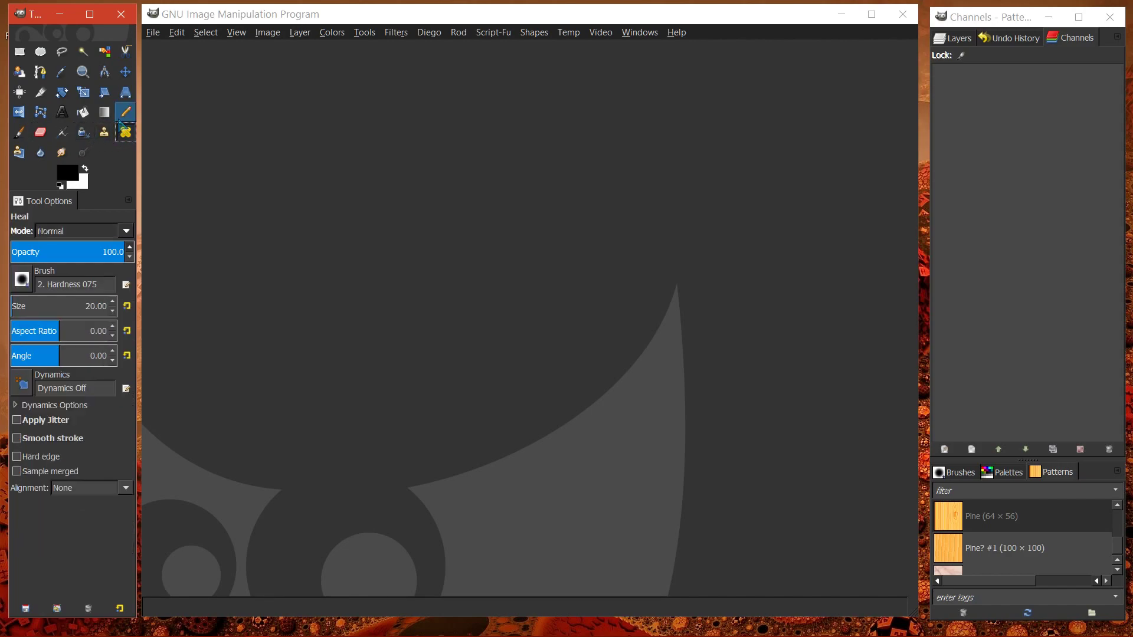
{"action": "left_click", "coordinate": [125, 111]}
{"action": "left_click", "coordinate": [104, 112]}
{"action": "left_click", "coordinate": [83, 111]}
Step: Step through Text, Flip, Align, Rotate, Scale and Shear, ending on the Perspective tool
{"action": "left_click", "coordinate": [57, 113]}
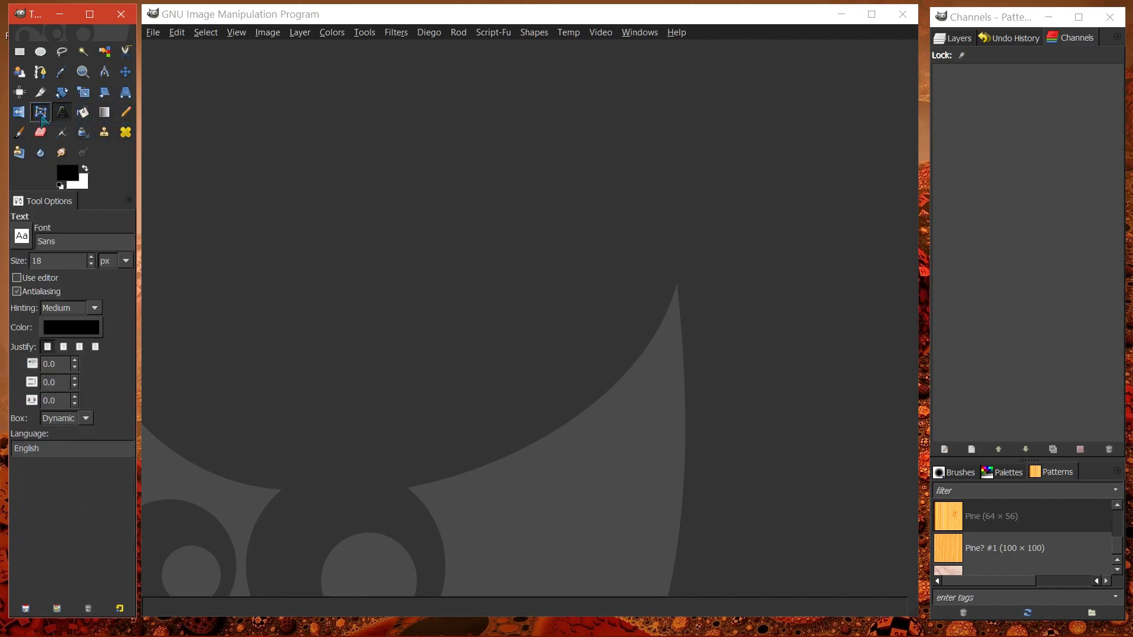
{"action": "left_click", "coordinate": [19, 111]}
{"action": "left_click", "coordinate": [19, 92]}
{"action": "left_click", "coordinate": [62, 93]}
{"action": "left_click", "coordinate": [82, 93]}
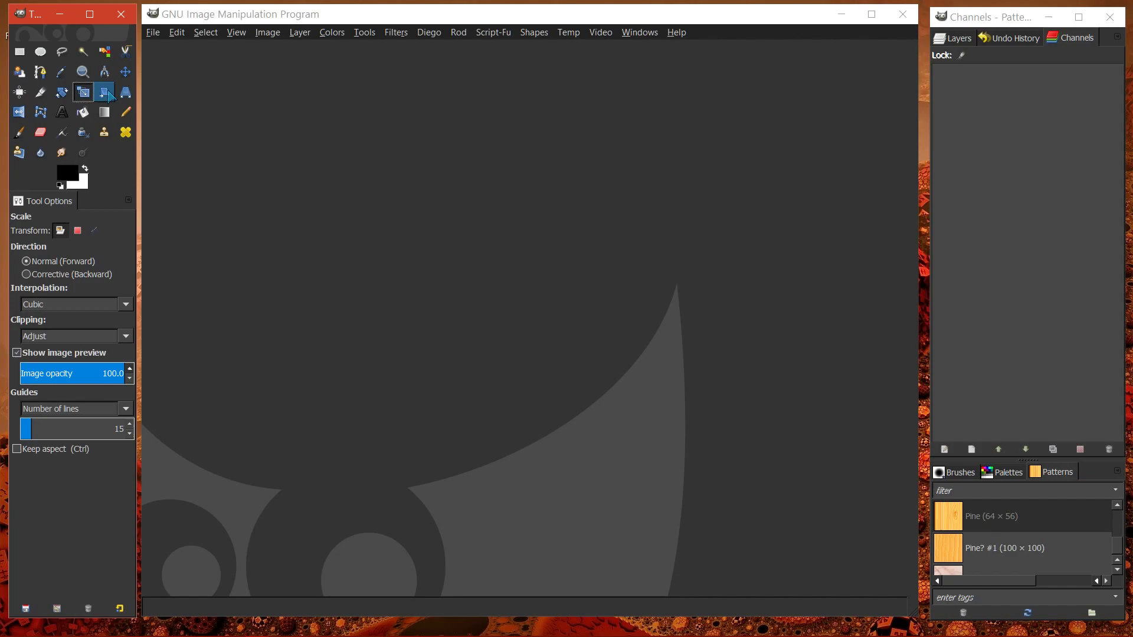
{"action": "left_click", "coordinate": [104, 92]}
{"action": "left_click", "coordinate": [125, 93]}
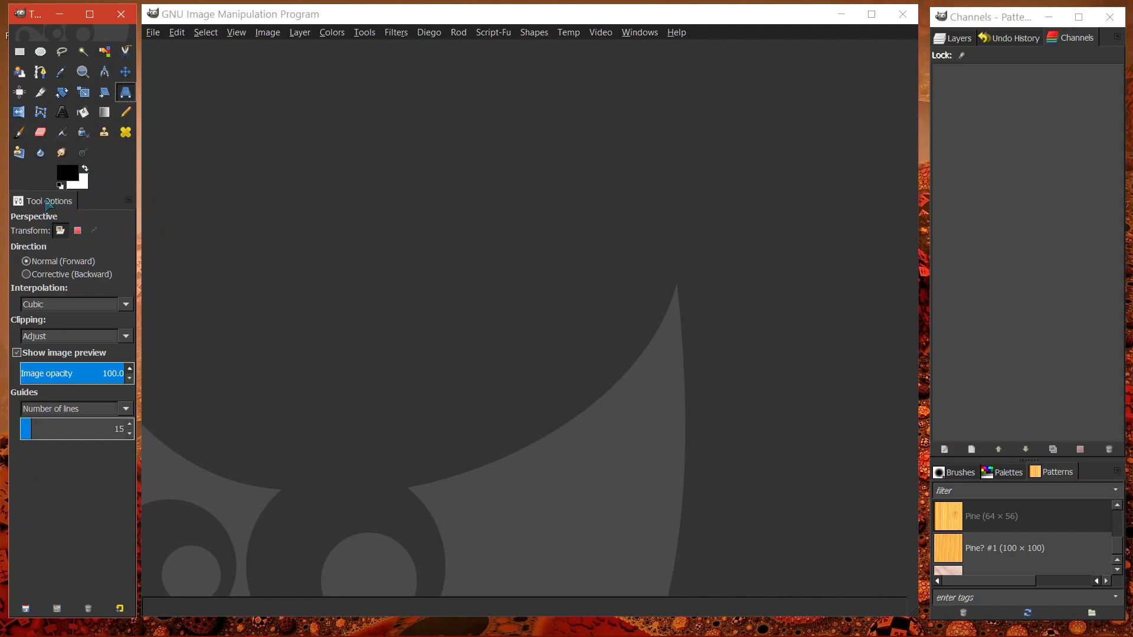
{"action": "left_click", "coordinate": [128, 200]}
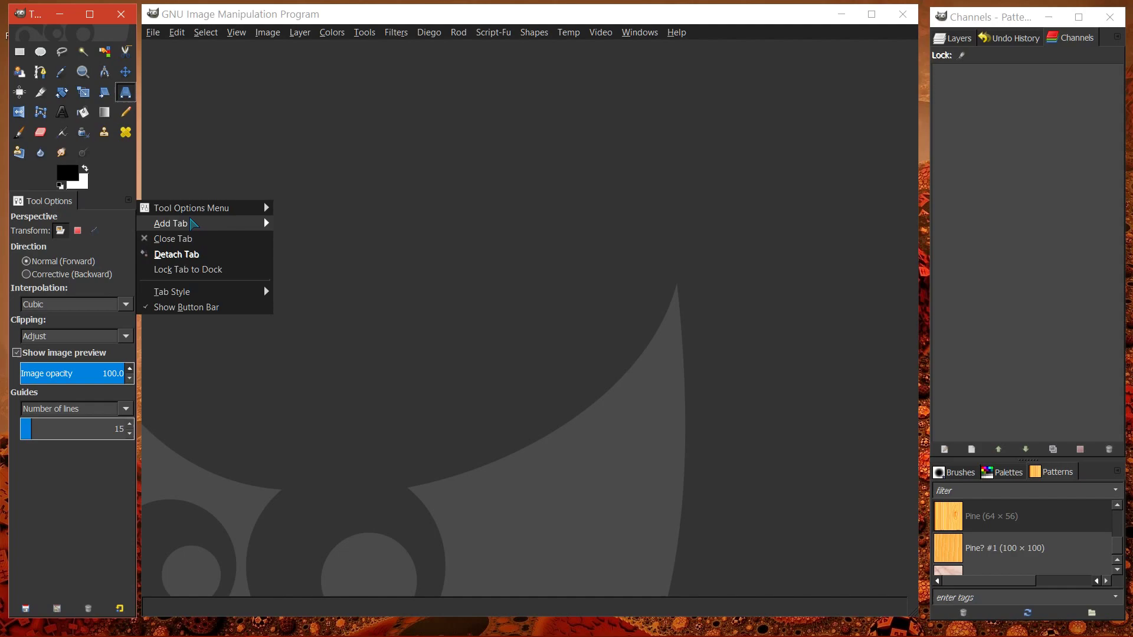
{"action": "mouse_move", "coordinate": [187, 225]}
{"action": "left_click", "coordinate": [129, 202]}
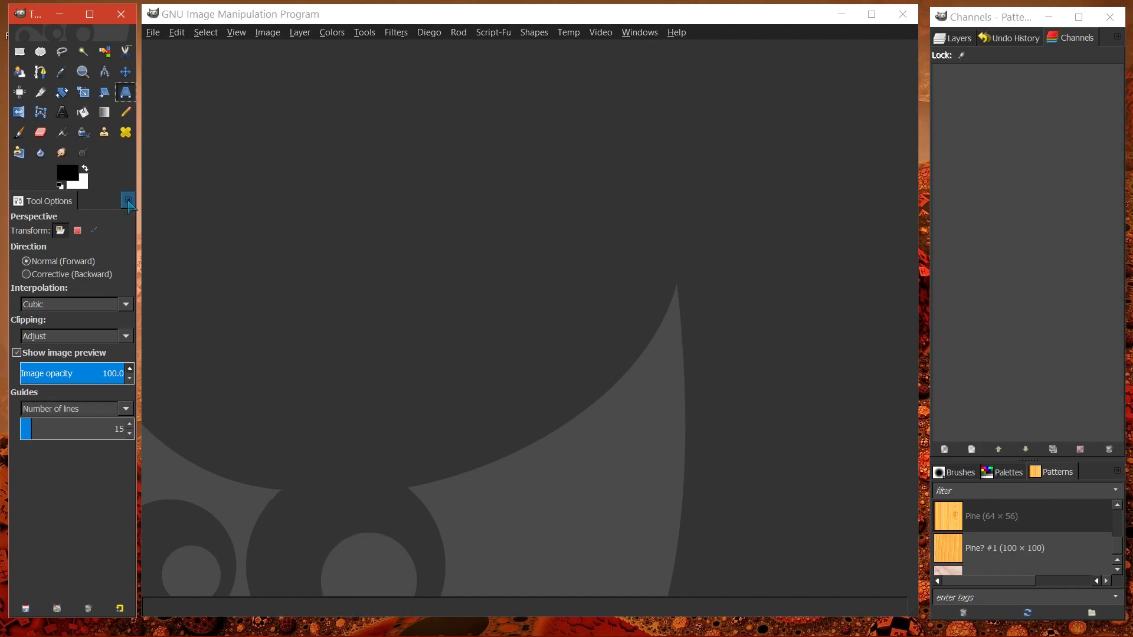
{"action": "left_click", "coordinate": [129, 202]}
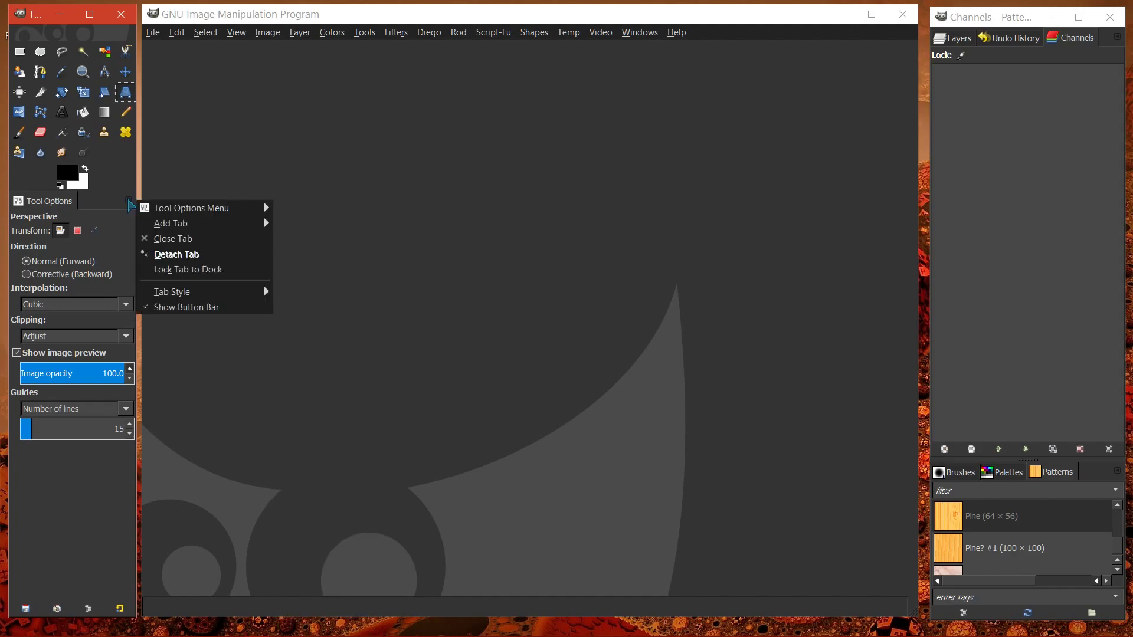
{"action": "mouse_move", "coordinate": [219, 229]}
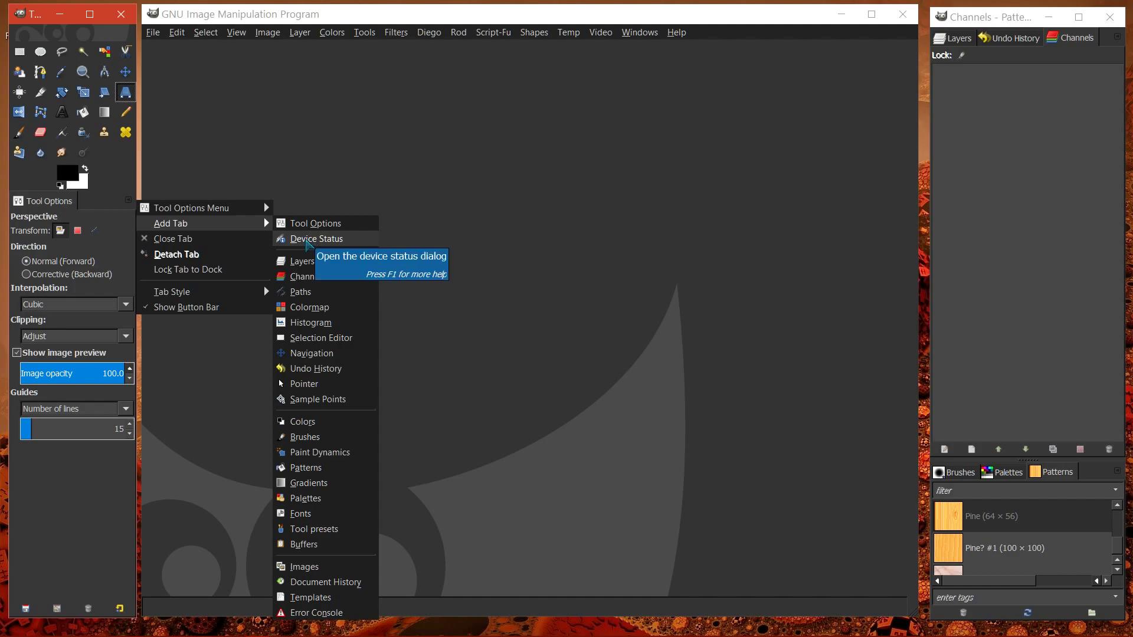
{"action": "left_click", "coordinate": [306, 240]}
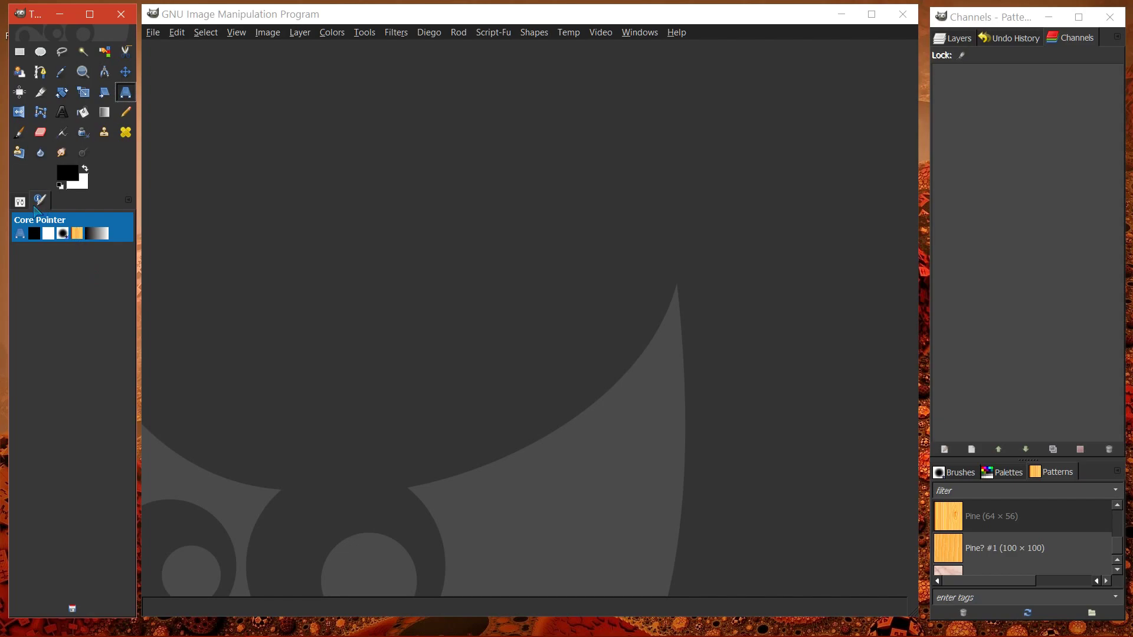
{"action": "left_click_drag", "start_coordinate": [43, 204], "coordinate": [527, 346]}
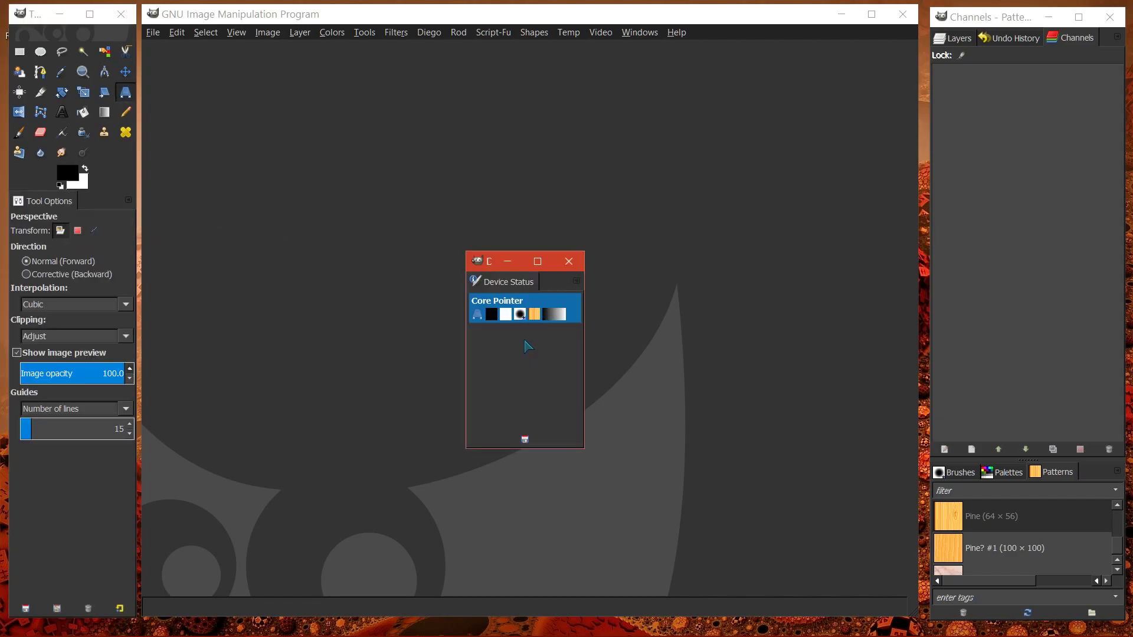
{"action": "left_click", "coordinate": [568, 260]}
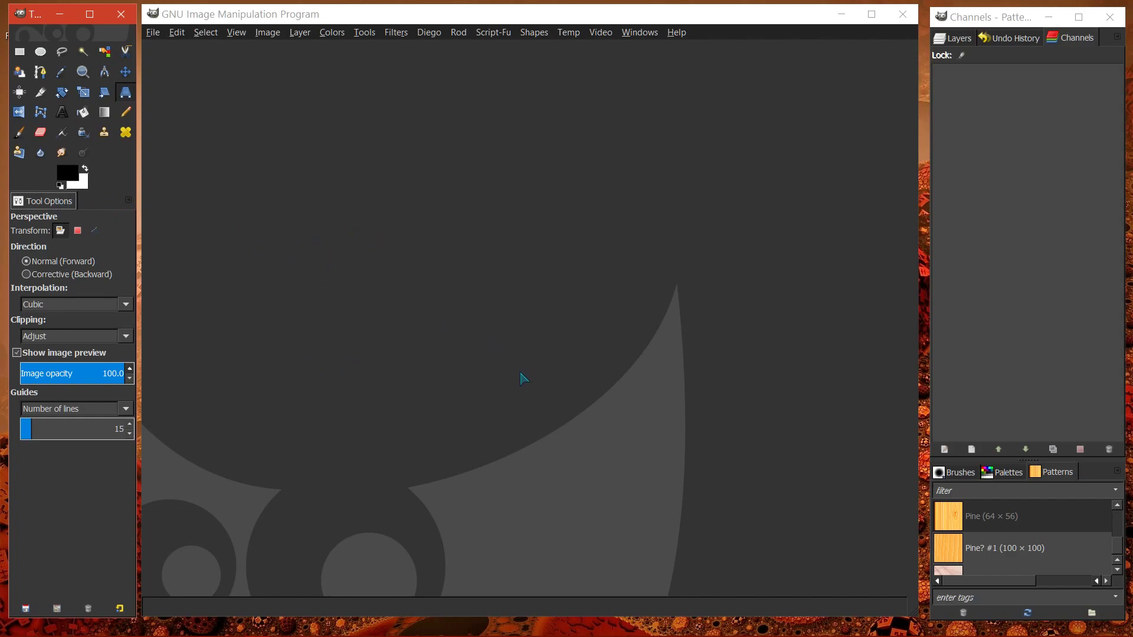
{"action": "left_click", "coordinate": [128, 201]}
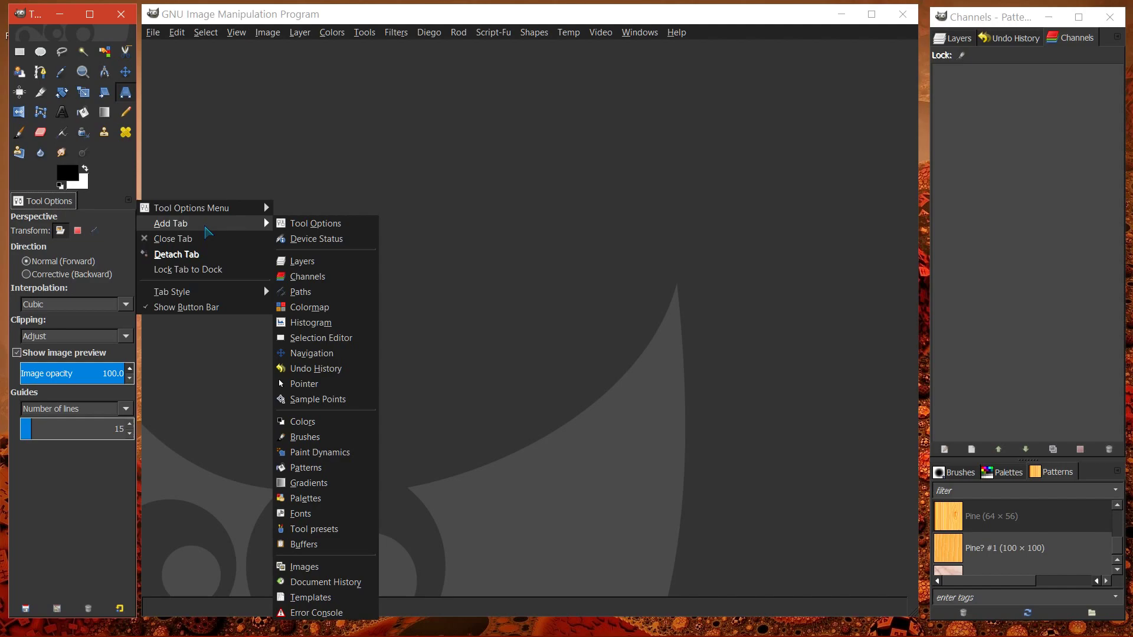
{"action": "left_click", "coordinate": [311, 240]}
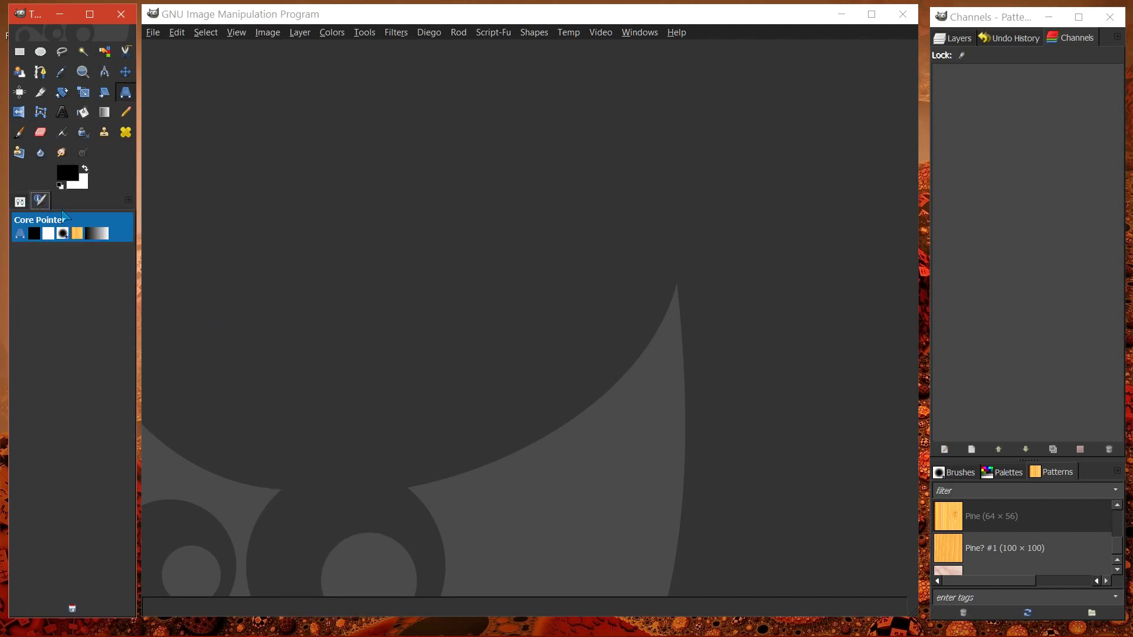
{"action": "left_click", "coordinate": [127, 202]}
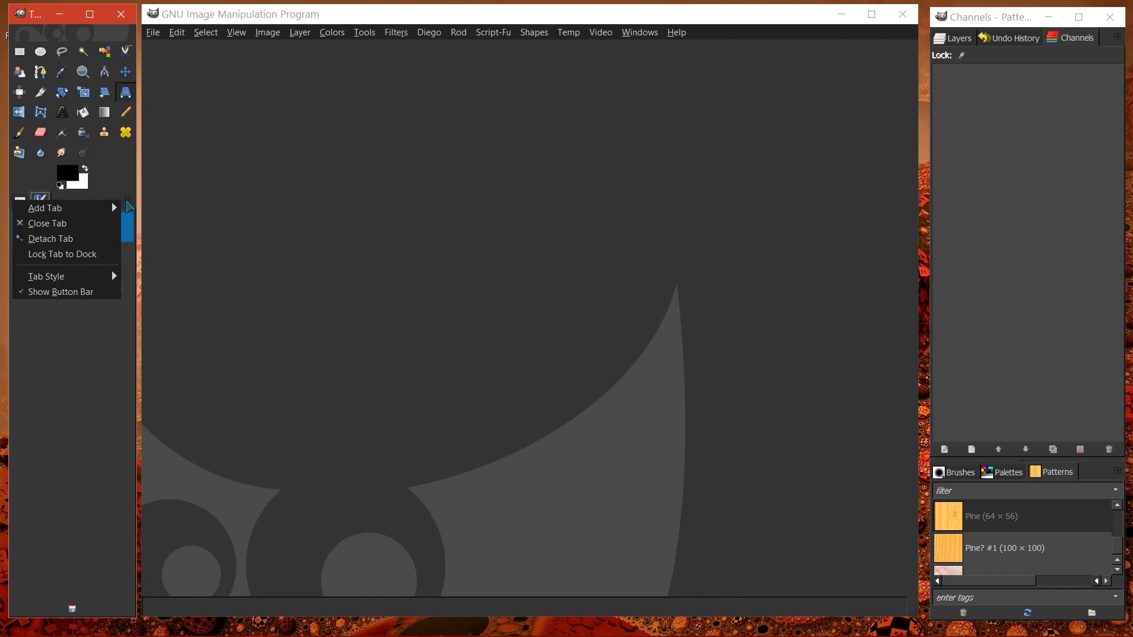
{"action": "left_click", "coordinate": [128, 204]}
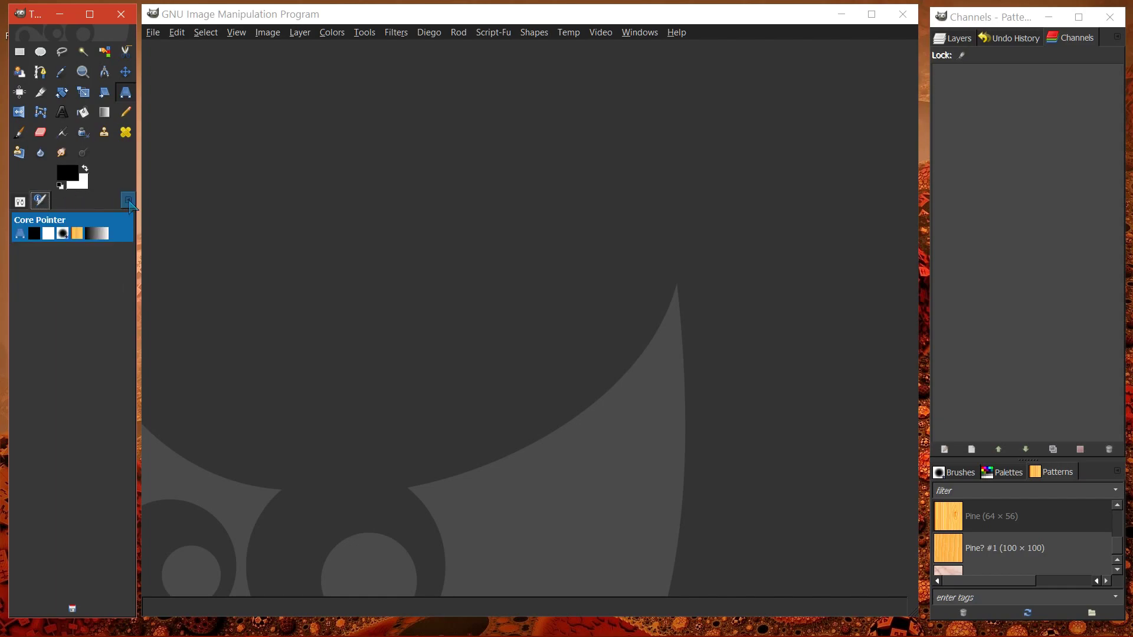
{"action": "left_click", "coordinate": [130, 206]}
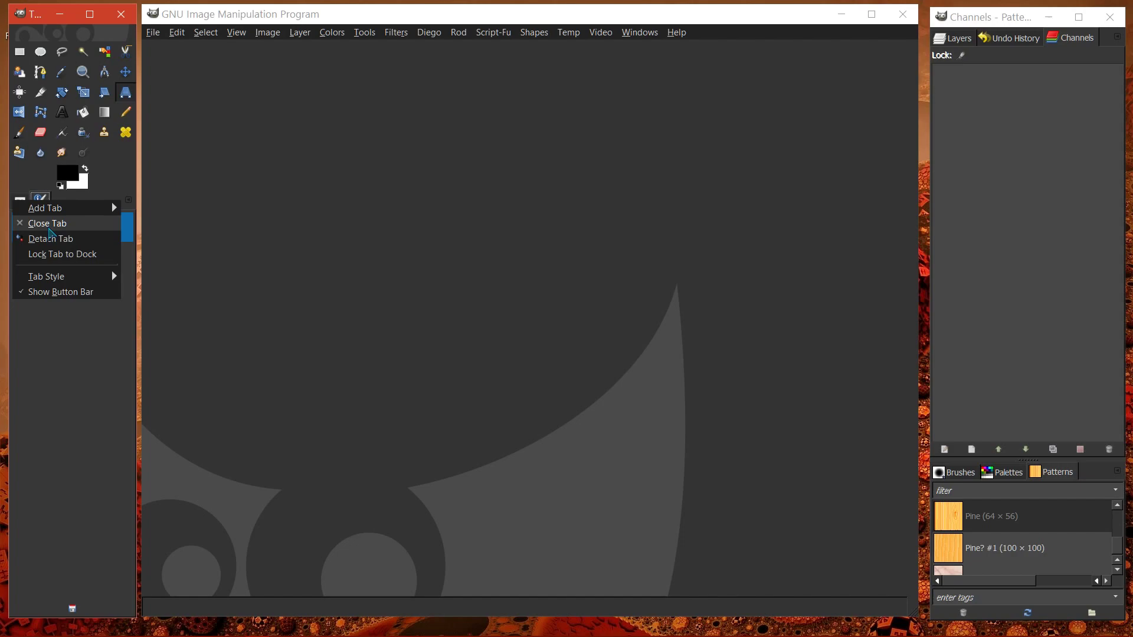
{"action": "left_click", "coordinate": [49, 238]}
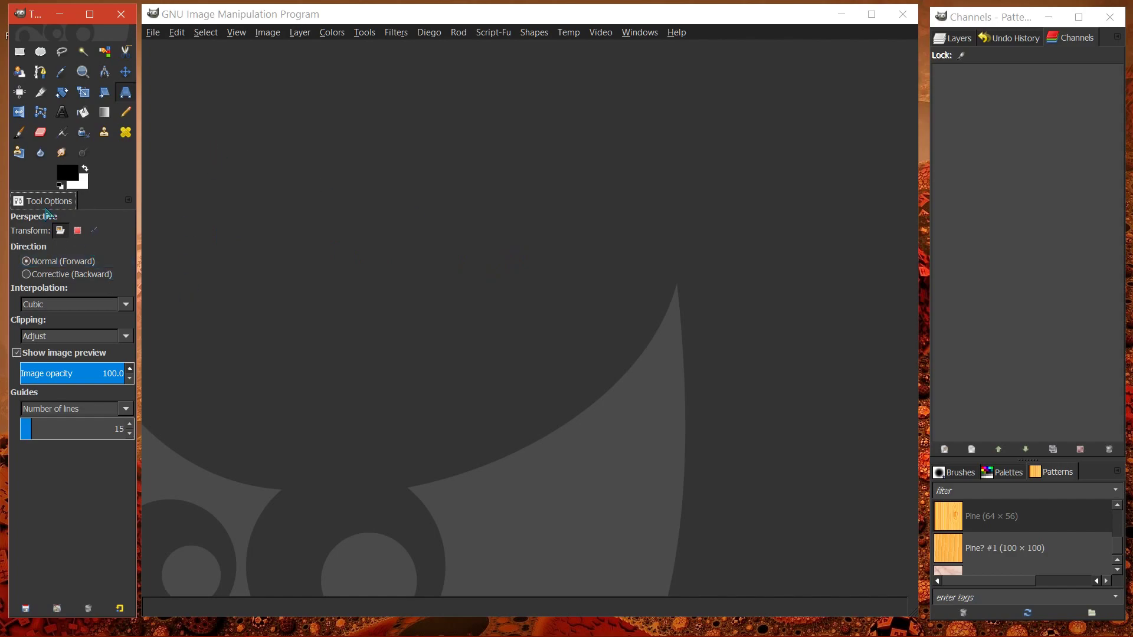
Step: Cycle through the Layers, Undo History, Channels, Brushes, Palettes and Patterns tabs
{"action": "left_click", "coordinate": [950, 39]}
{"action": "left_click", "coordinate": [1006, 39]}
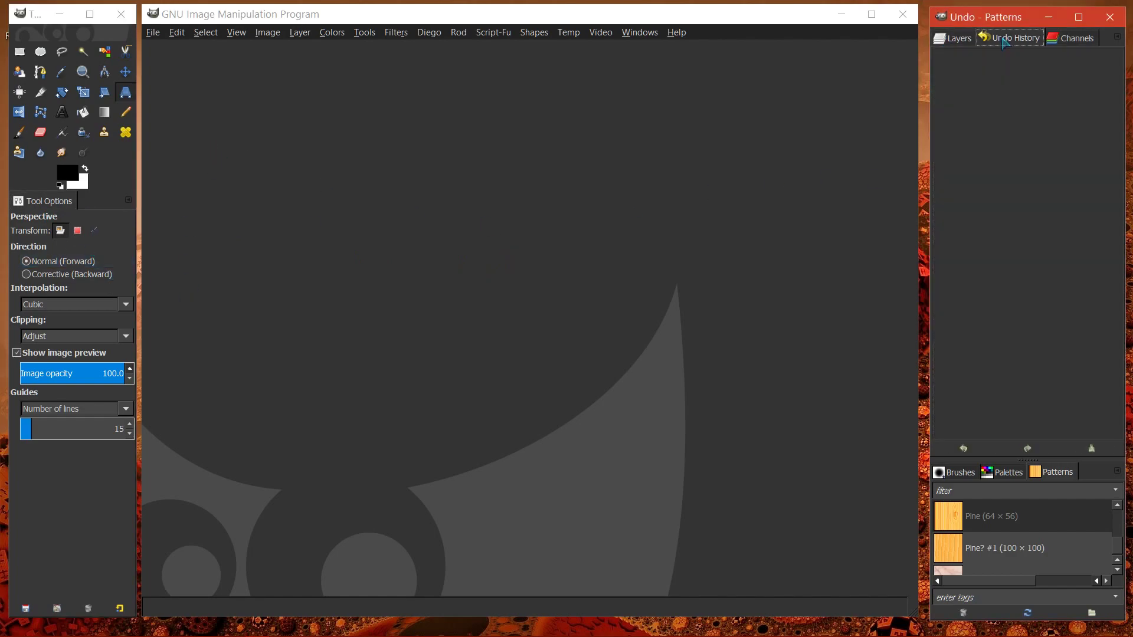
{"action": "left_click", "coordinate": [1090, 41]}
{"action": "left_click", "coordinate": [956, 39]}
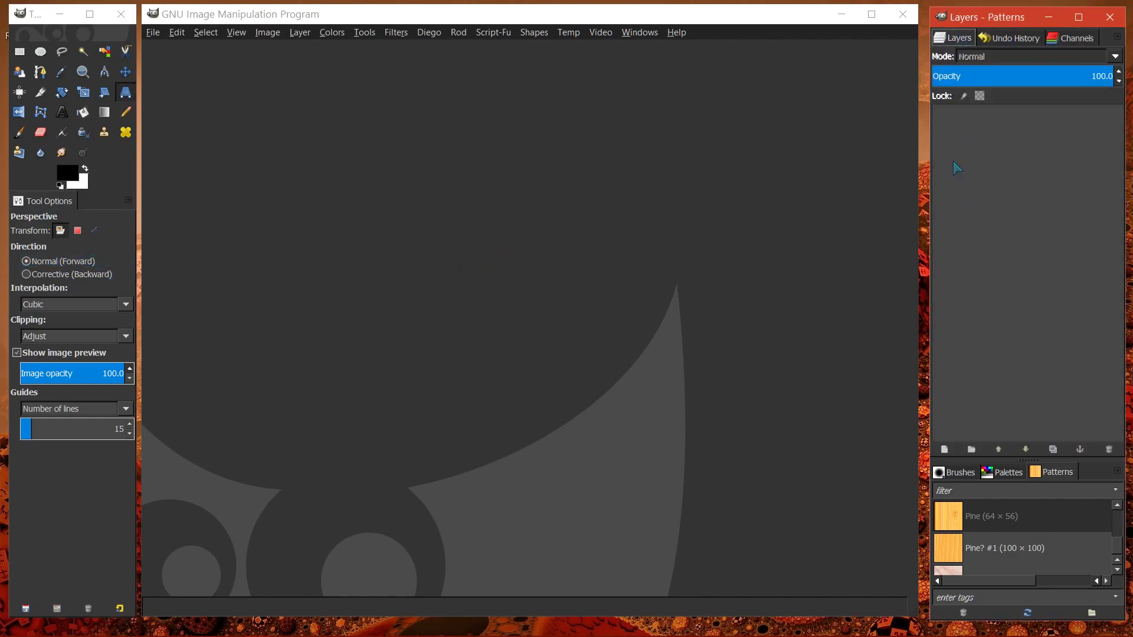
{"action": "left_click", "coordinate": [958, 471]}
{"action": "left_click", "coordinate": [1008, 472]}
{"action": "left_click", "coordinate": [1056, 473]}
Step: Move Tool Options into the right dock and Layers into the toolbox dock, then return Layers
{"action": "left_click_drag", "start_coordinate": [47, 204], "coordinate": [1045, 40]}
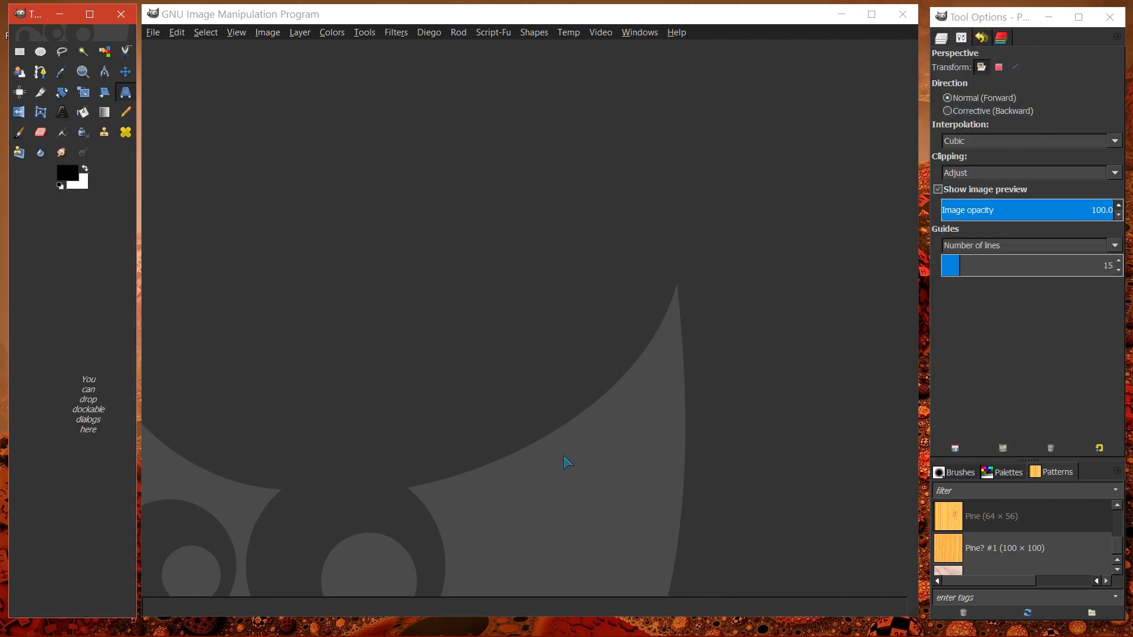
{"action": "left_click_drag", "start_coordinate": [943, 41], "coordinate": [57, 231]}
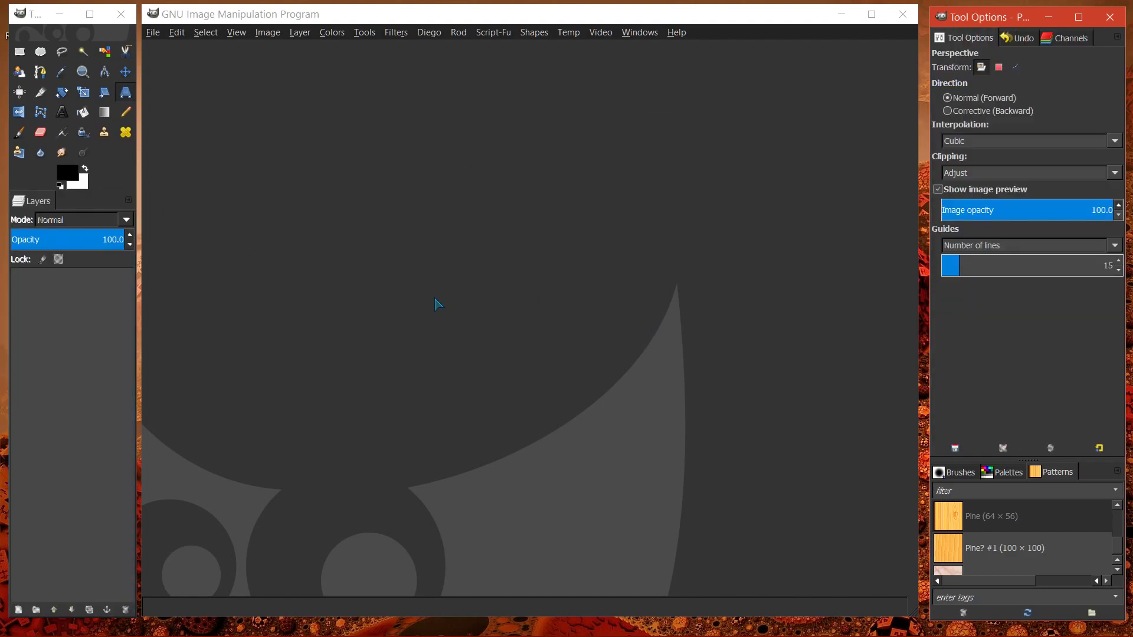
{"action": "left_click_drag", "start_coordinate": [24, 204], "coordinate": [986, 43]}
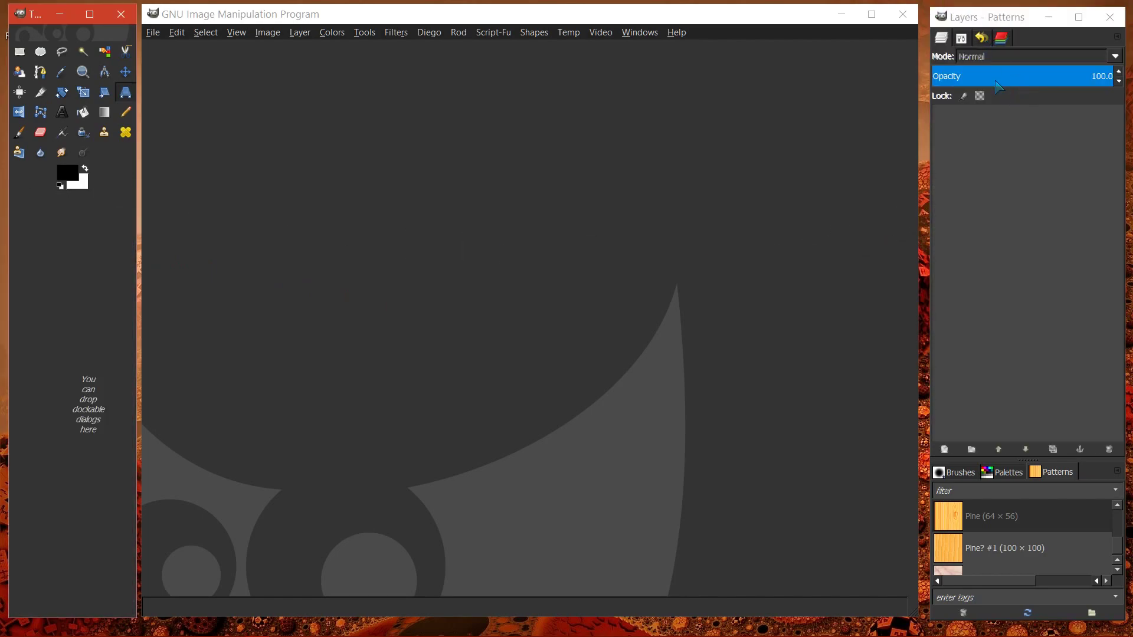
Step: Put Tool Options back under the toolbox and move the Palettes tab after Patterns
{"action": "left_click", "coordinate": [962, 38]}
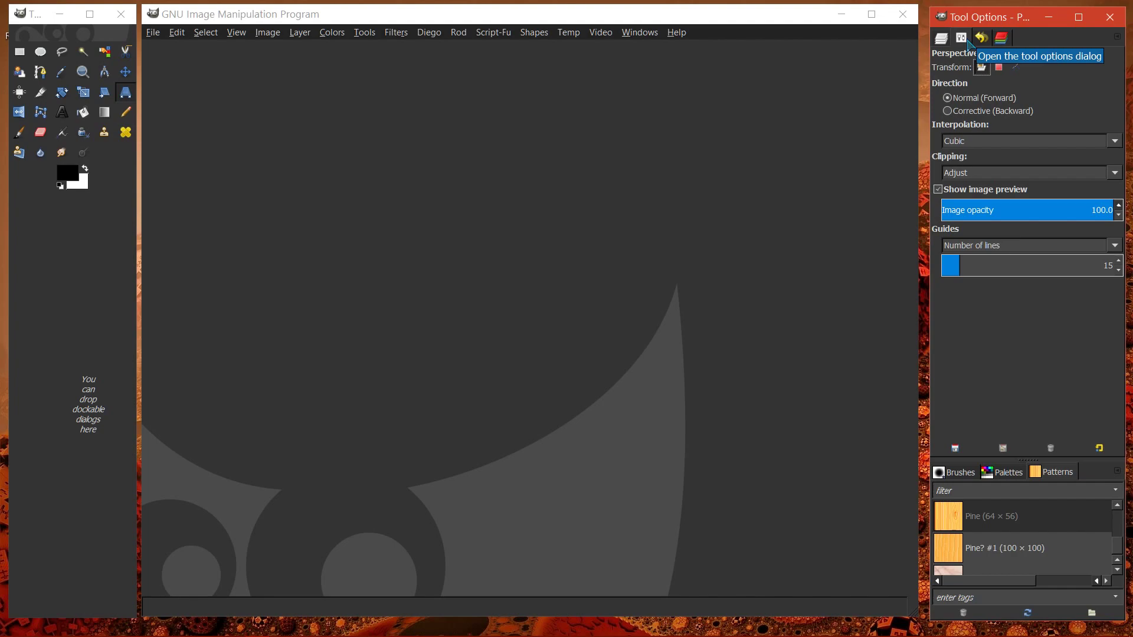
{"action": "left_click_drag", "start_coordinate": [961, 38], "coordinate": [28, 225]}
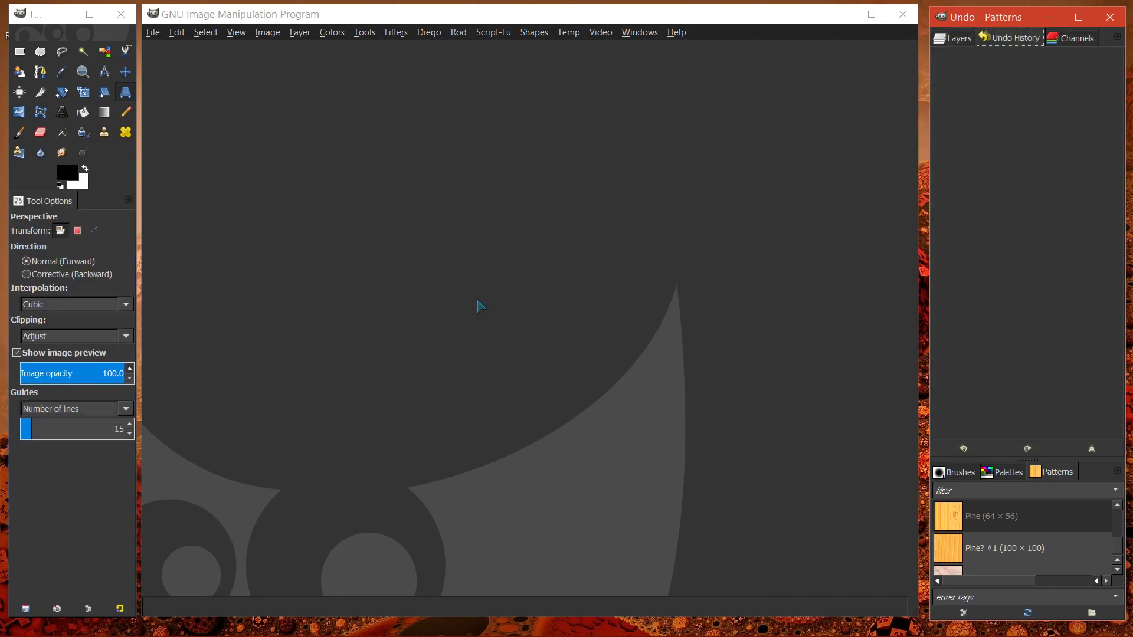
{"action": "left_click", "coordinate": [1003, 472]}
{"action": "mouse_move", "coordinate": [1003, 472]}
{"action": "left_mouse_down"}
{"action": "mouse_move", "coordinate": [420, 327]}
{"action": "mouse_move", "coordinate": [79, 196]}
{"action": "mouse_move", "coordinate": [41, 202]}
{"action": "mouse_move", "coordinate": [850, 443]}
{"action": "mouse_move", "coordinate": [1032, 470]}
{"action": "left_mouse_up"}
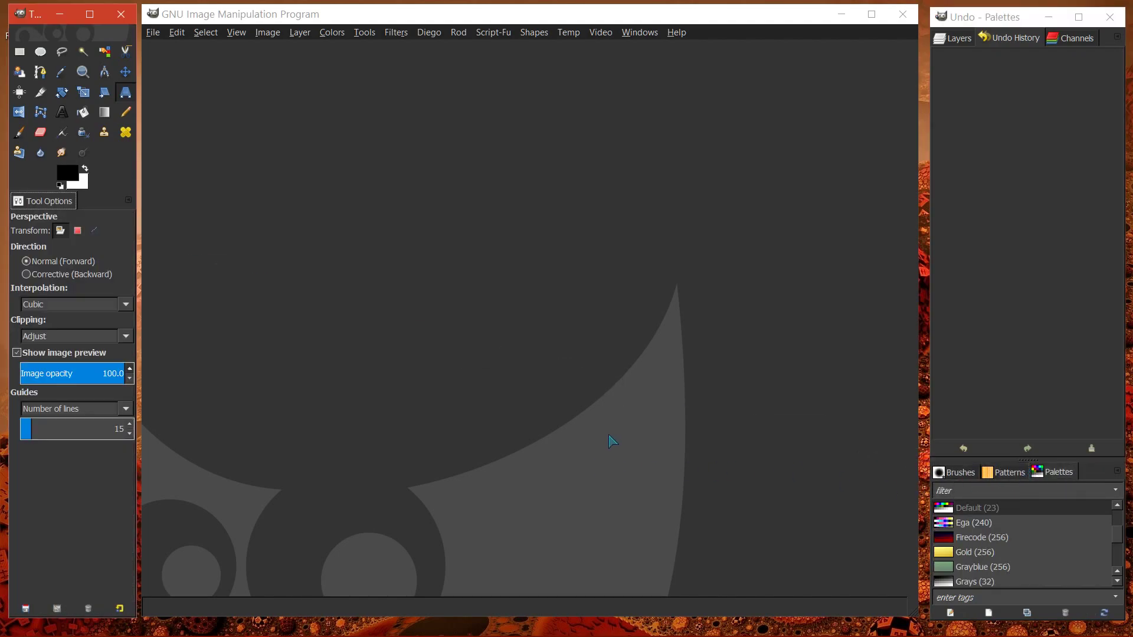
Step: Bring the Undo–Palettes dock window to the front and nudge it slightly
{"action": "left_click", "coordinate": [1056, 472]}
{"action": "left_click_drag", "start_coordinate": [1020, 16], "coordinate": [1017, 13]}
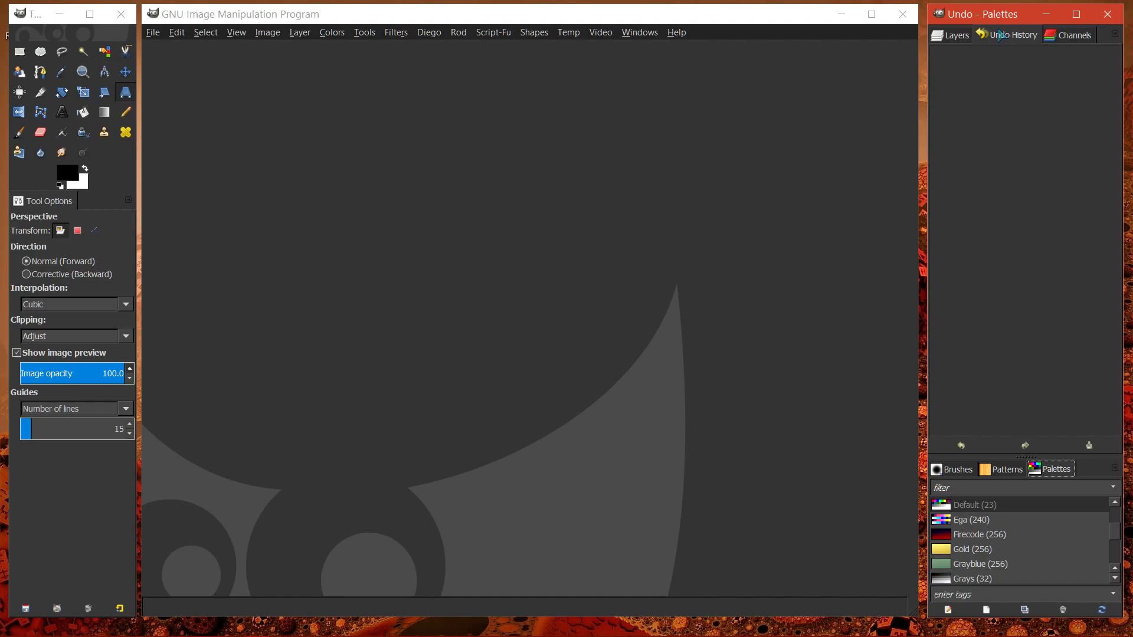
{"action": "mouse_move", "coordinate": [1042, 634]}
Step: Through the upper dock's tab menu, add a Navigation tab with its preview at 100%
{"action": "left_click", "coordinate": [1114, 36]}
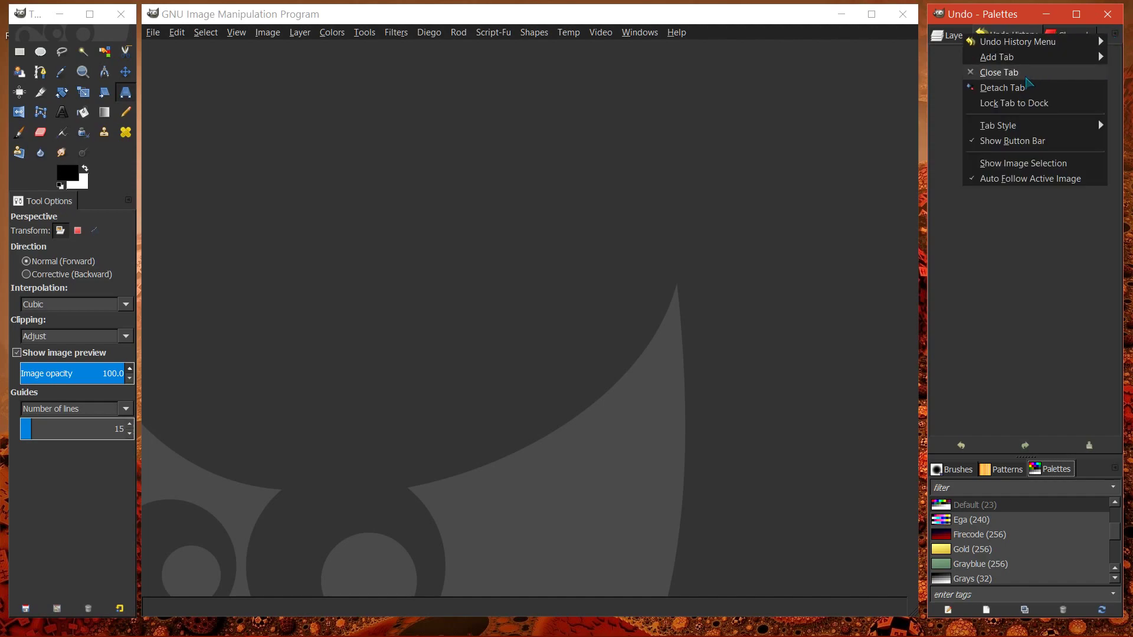
{"action": "mouse_move", "coordinate": [1038, 59]}
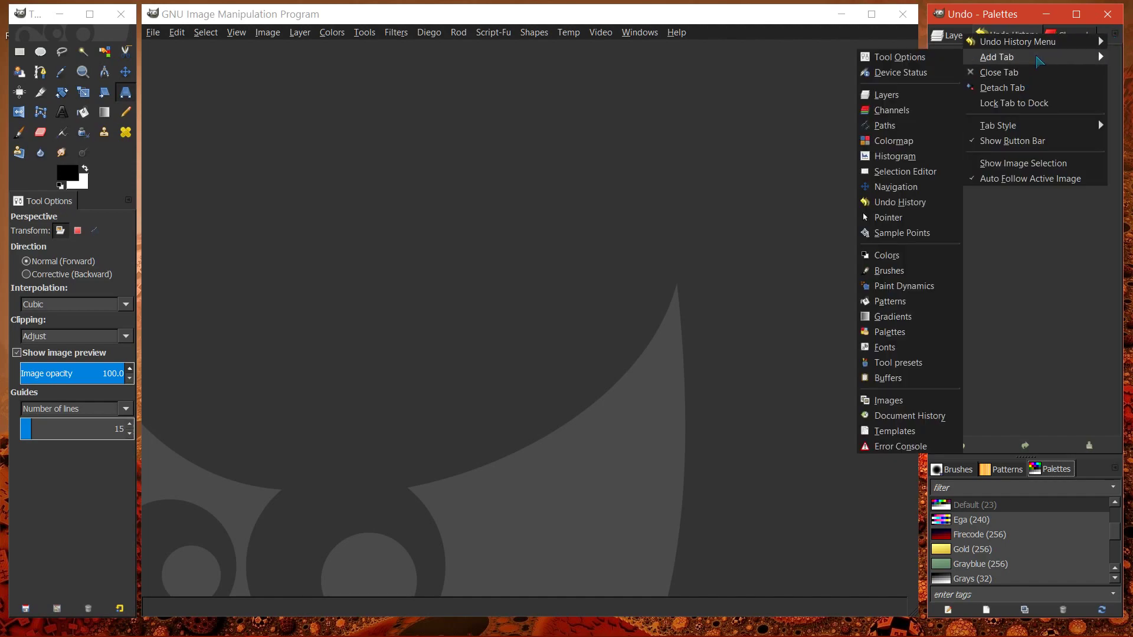
{"action": "left_click", "coordinate": [1115, 36]}
{"action": "left_click", "coordinate": [1116, 37]}
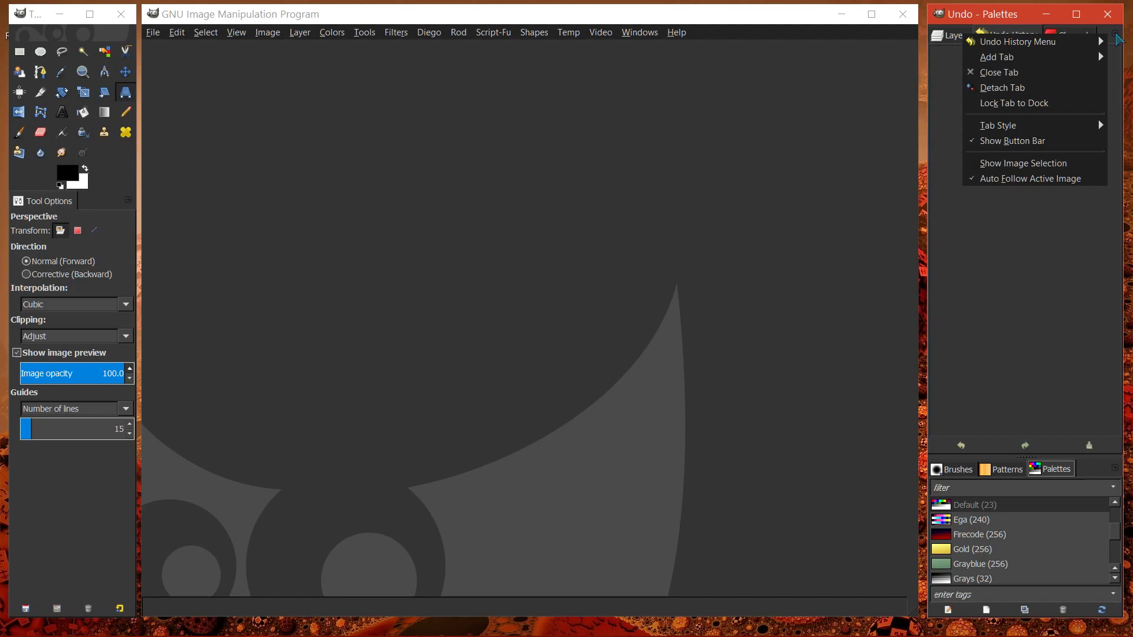
{"action": "left_click", "coordinate": [1115, 37]}
{"action": "left_click", "coordinate": [1115, 37]}
{"action": "mouse_move", "coordinate": [1046, 61]}
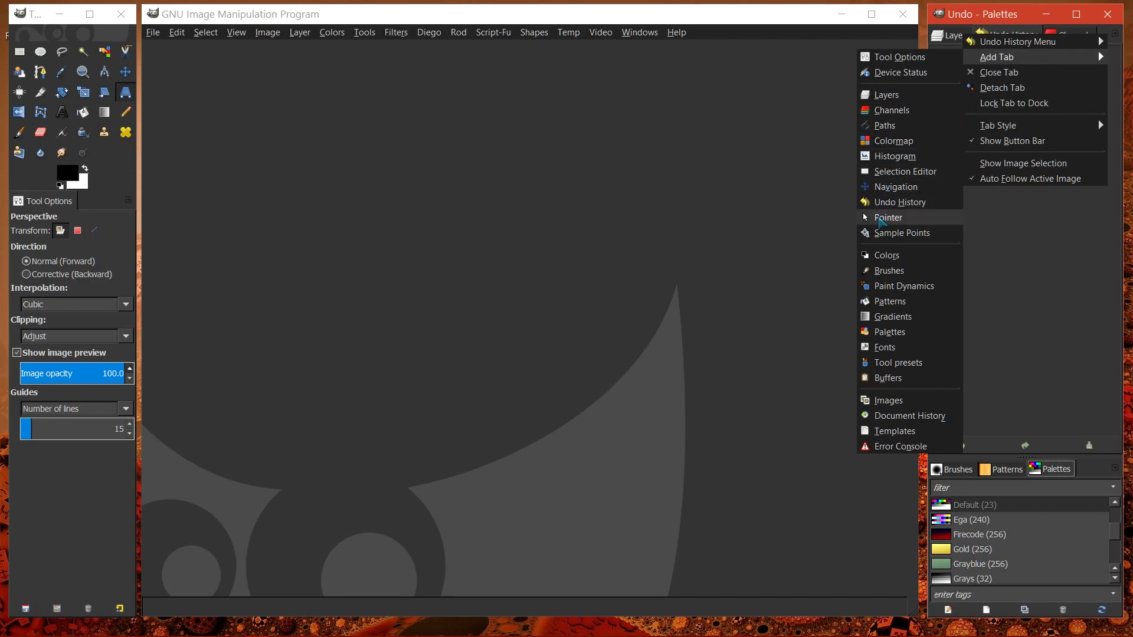
{"action": "left_click", "coordinate": [895, 187]}
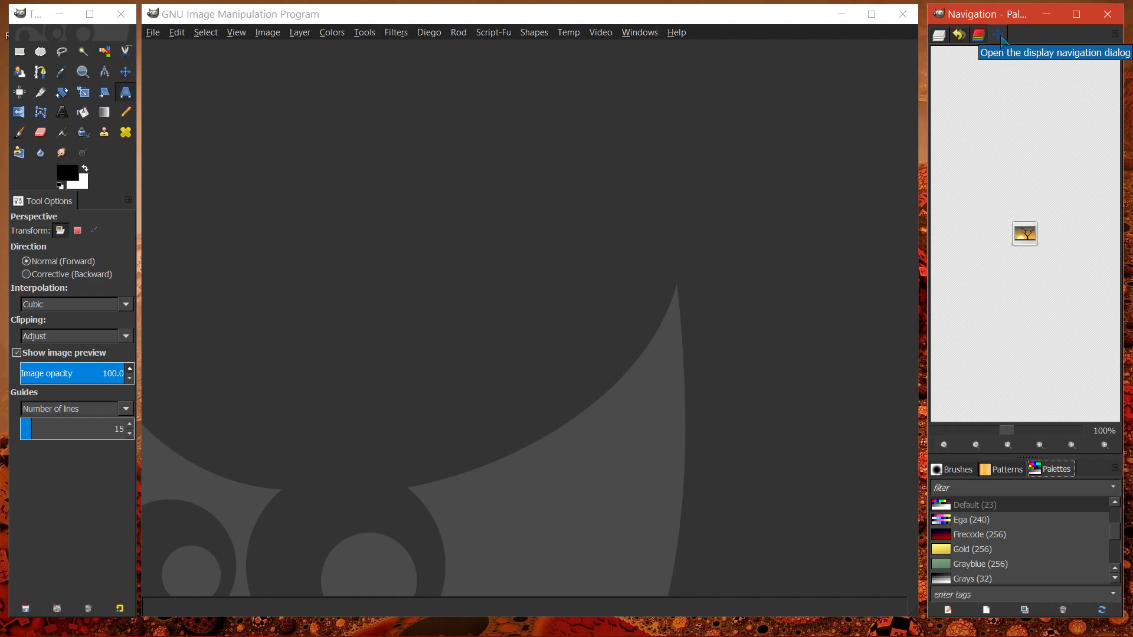
Step: Close the upper dock's Navigation tab and add a Tool Presets tab after Palettes below
{"action": "left_click", "coordinate": [1114, 34]}
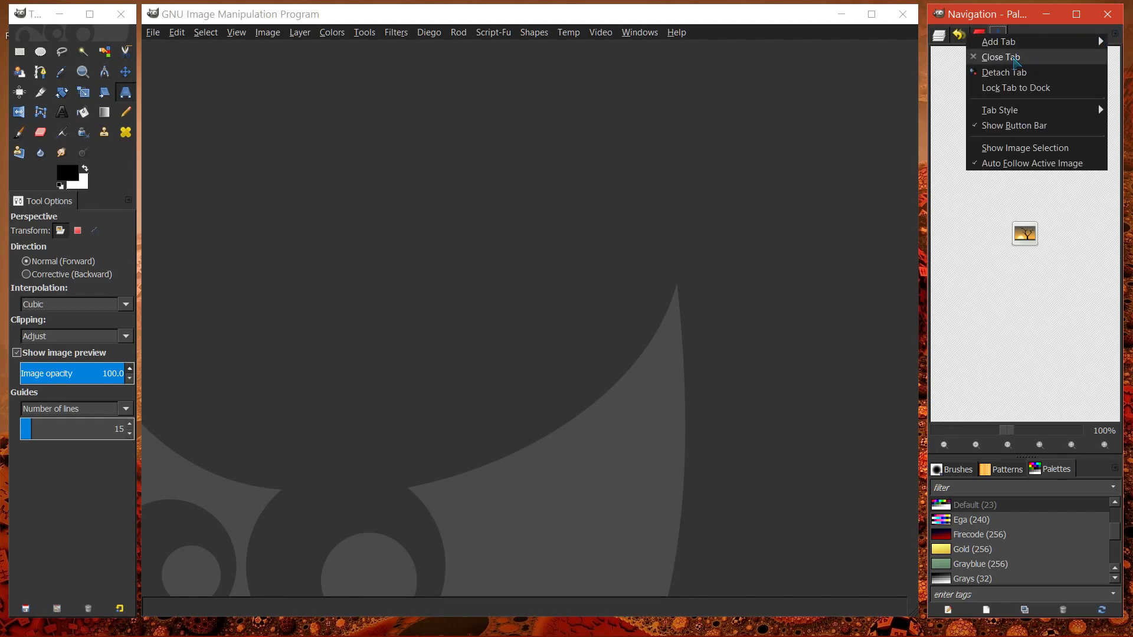
{"action": "left_click", "coordinate": [1013, 57]}
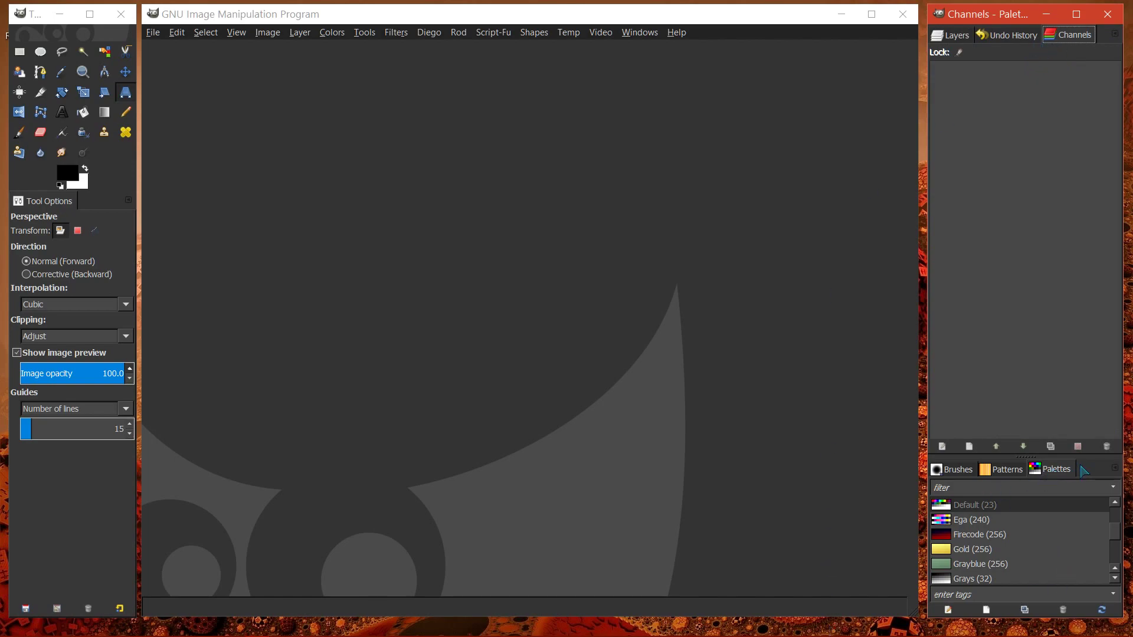
{"action": "left_click", "coordinate": [1115, 470]}
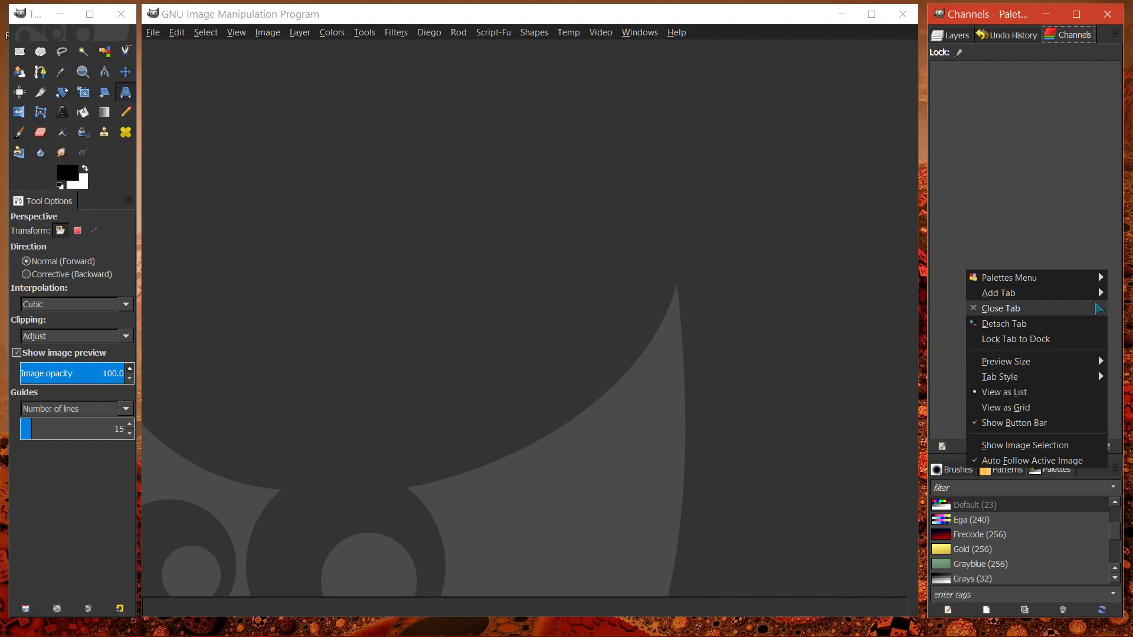
{"action": "mouse_move", "coordinate": [1088, 295]}
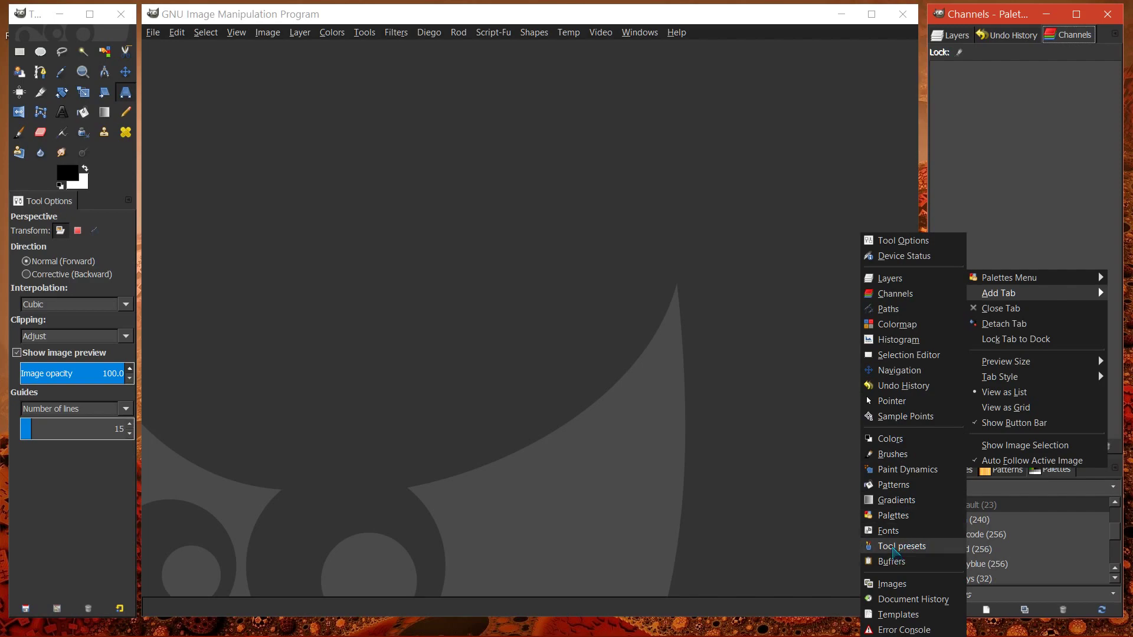
{"action": "left_click", "coordinate": [895, 547]}
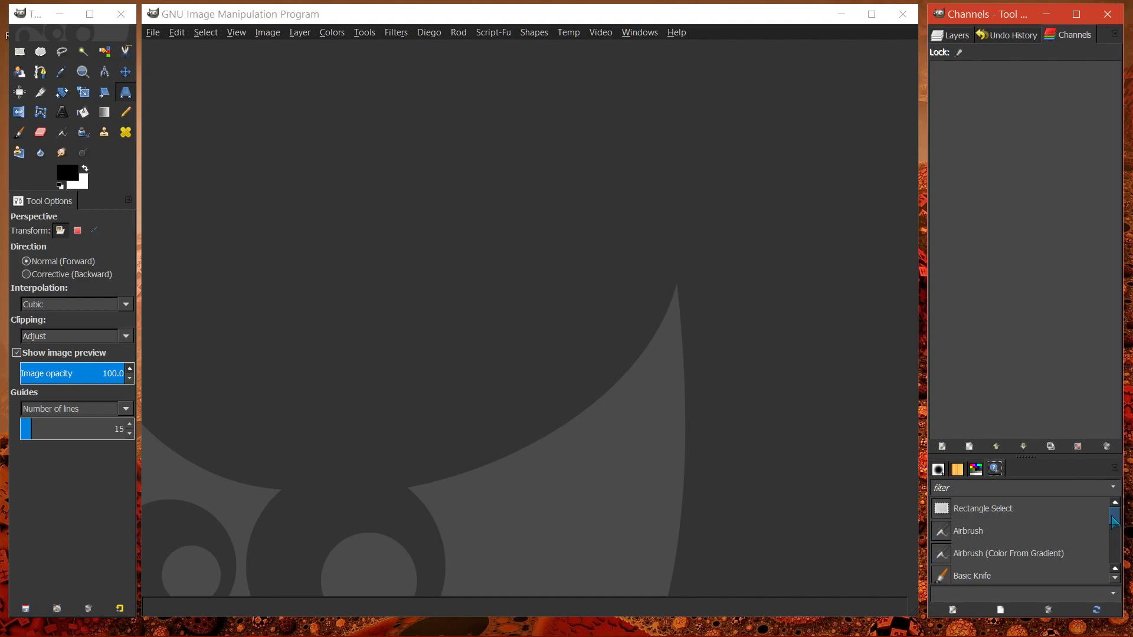
Step: Drag the pane separator upward so Tool Presets lists Blue Pen (Multiply) through Eraser Soft
{"action": "mouse_move", "coordinate": [1115, 519]}
{"action": "left_mouse_down"}
{"action": "mouse_move", "coordinate": [1115, 567]}
{"action": "mouse_move", "coordinate": [1115, 525]}
{"action": "left_mouse_up"}
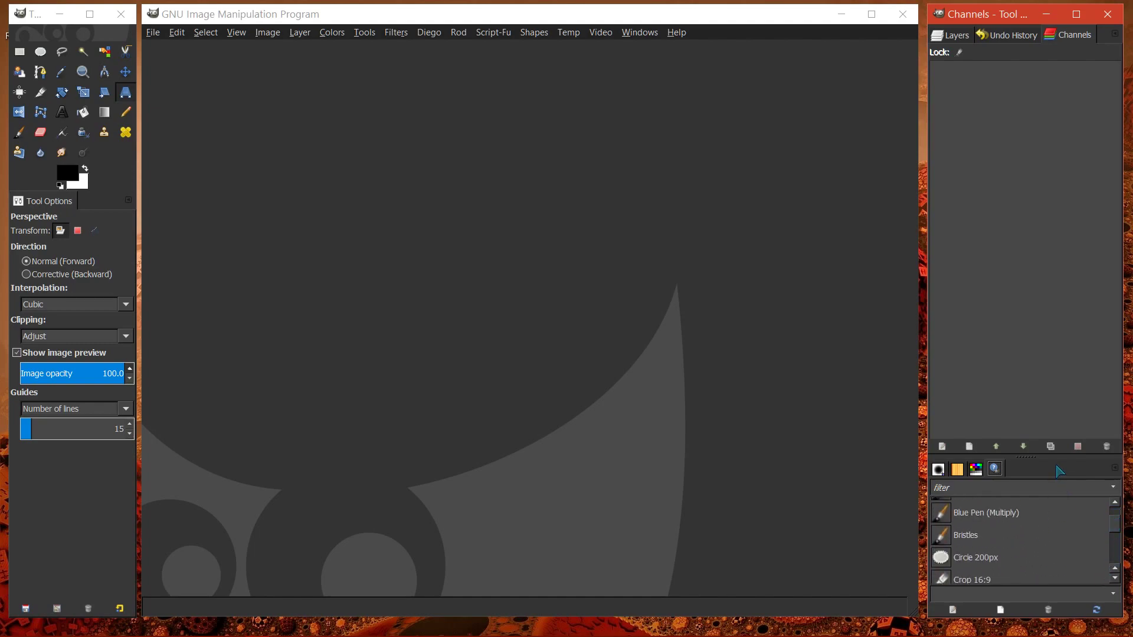
{"action": "left_click_drag", "start_coordinate": [1046, 459], "coordinate": [1045, 304]}
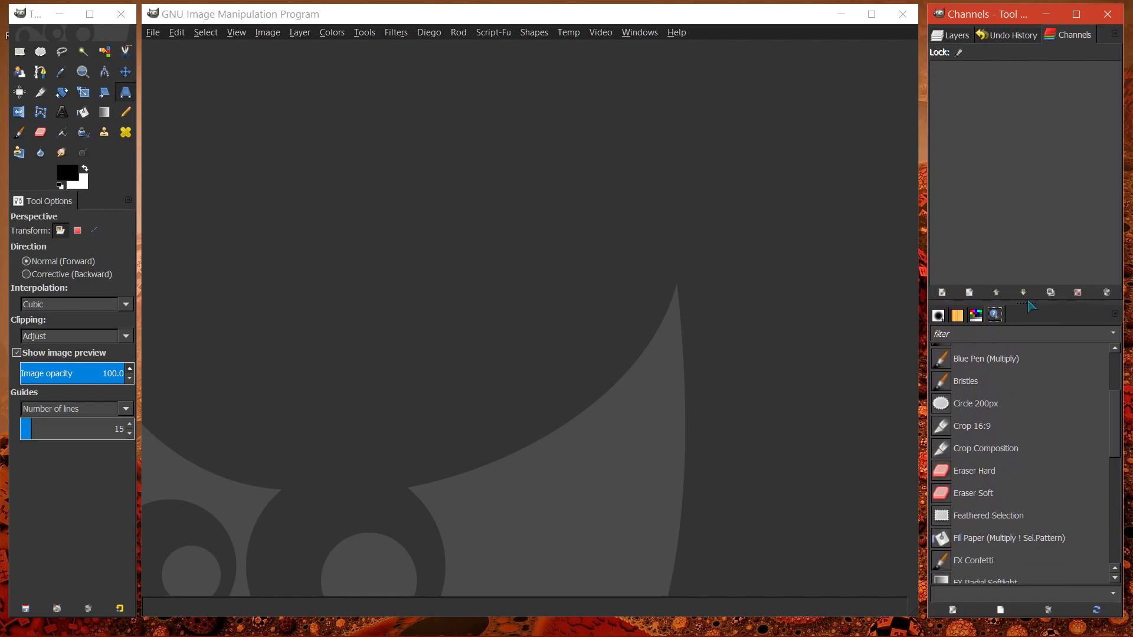
{"action": "mouse_move", "coordinate": [1033, 302]}
{"action": "left_mouse_down"}
{"action": "mouse_move", "coordinate": [1038, 177]}
{"action": "mouse_move", "coordinate": [1041, 451]}
{"action": "mouse_move", "coordinate": [1049, 177]}
{"action": "mouse_move", "coordinate": [1056, 445]}
{"action": "mouse_move", "coordinate": [1065, 283]}
{"action": "mouse_move", "coordinate": [1065, 380]}
{"action": "left_mouse_up"}
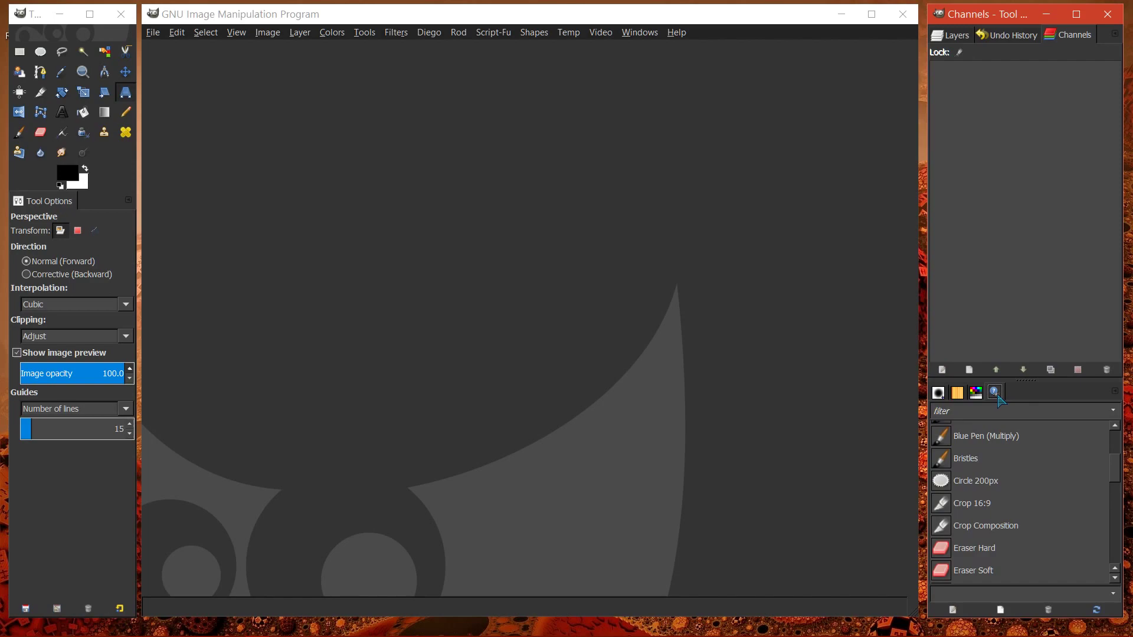
Step: Close the Tool Presets tab and bring the main image window to the front
{"action": "left_click", "coordinate": [1112, 394]}
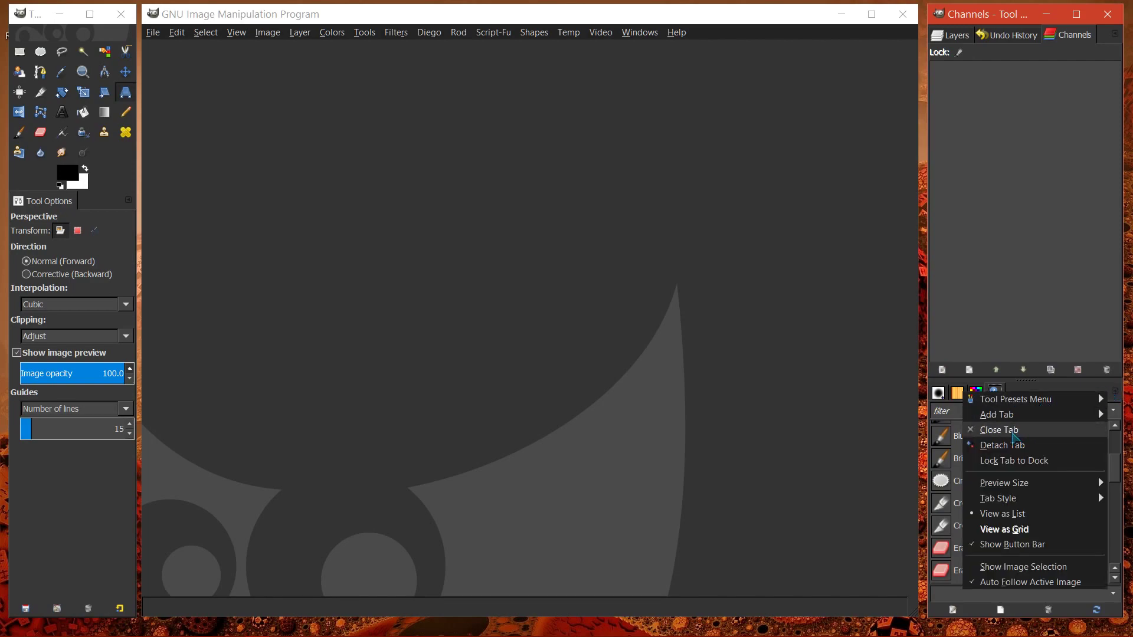
{"action": "left_click", "coordinate": [998, 429]}
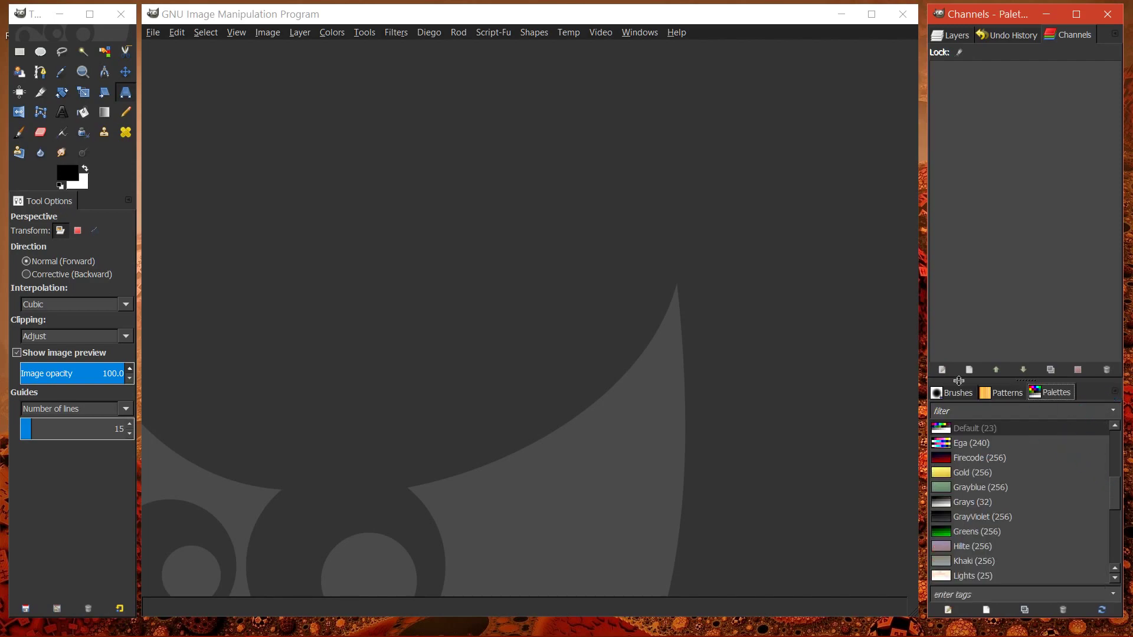
{"action": "left_click_drag", "start_coordinate": [515, 22], "coordinate": [517, 22]}
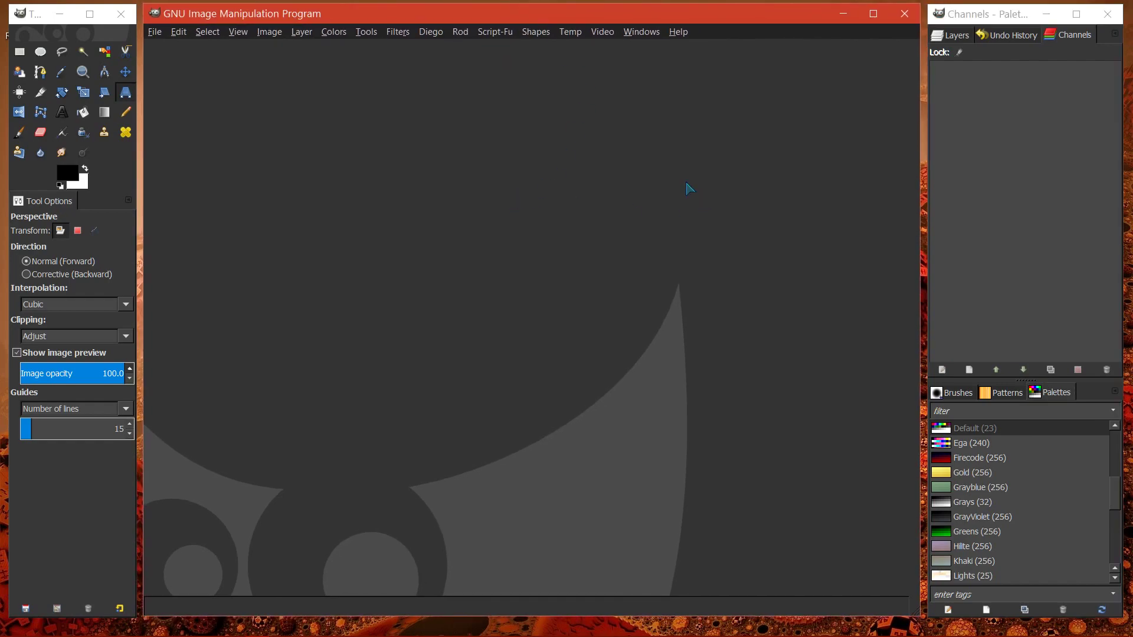
{"action": "left_click", "coordinate": [638, 35]}
{"action": "mouse_move", "coordinate": [640, 49]}
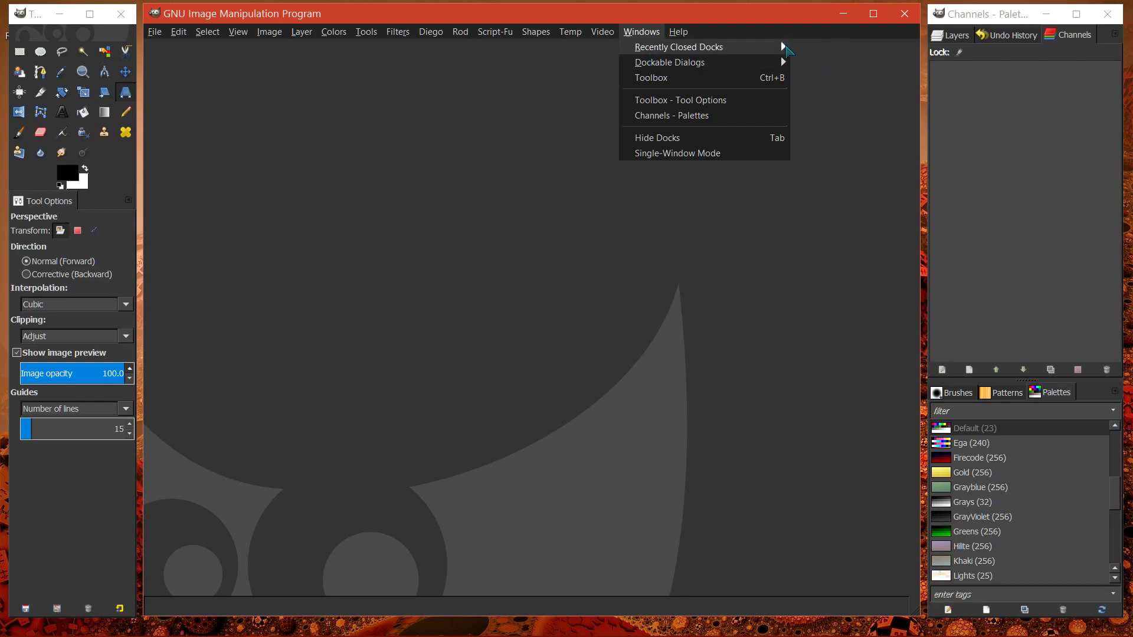
{"action": "left_click", "coordinate": [685, 21]}
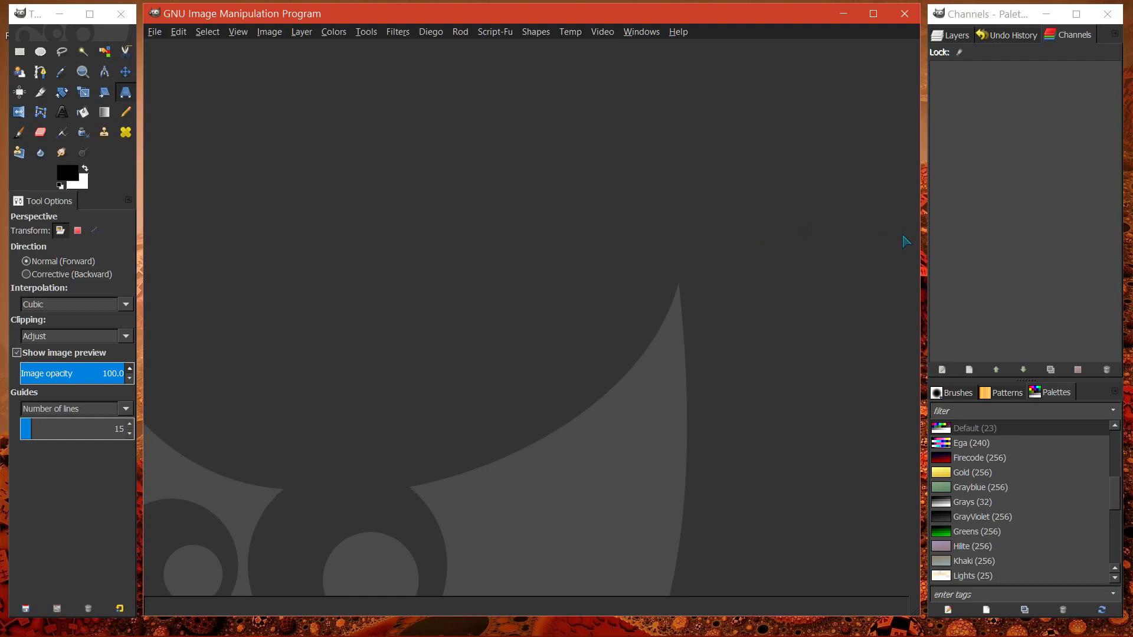
{"action": "left_click", "coordinate": [986, 13]}
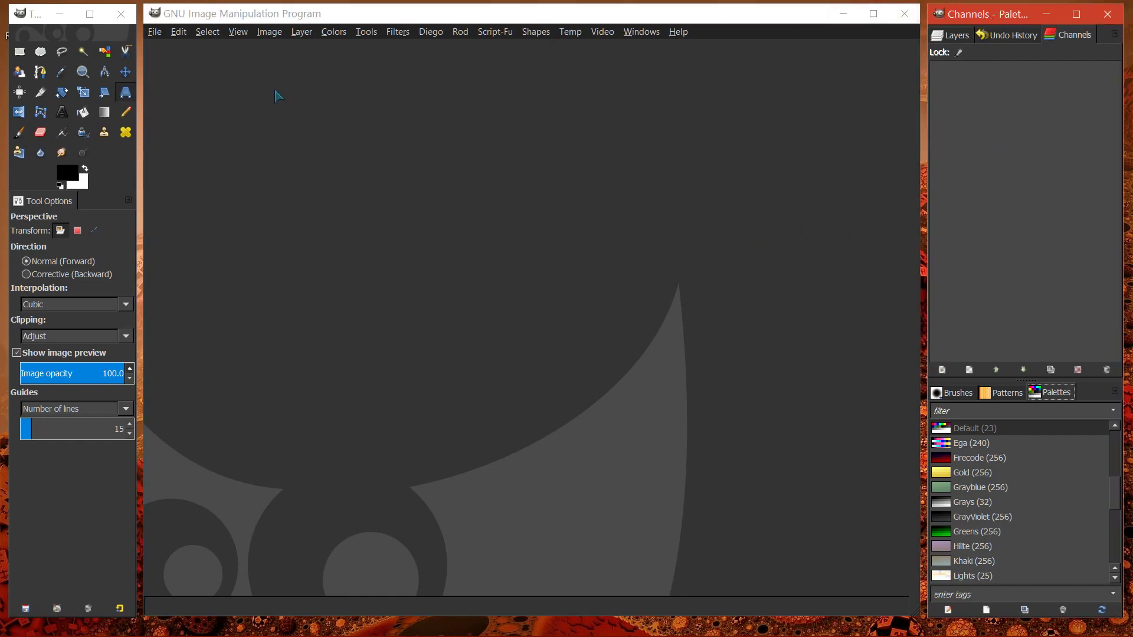
{"action": "left_click", "coordinate": [33, 24]}
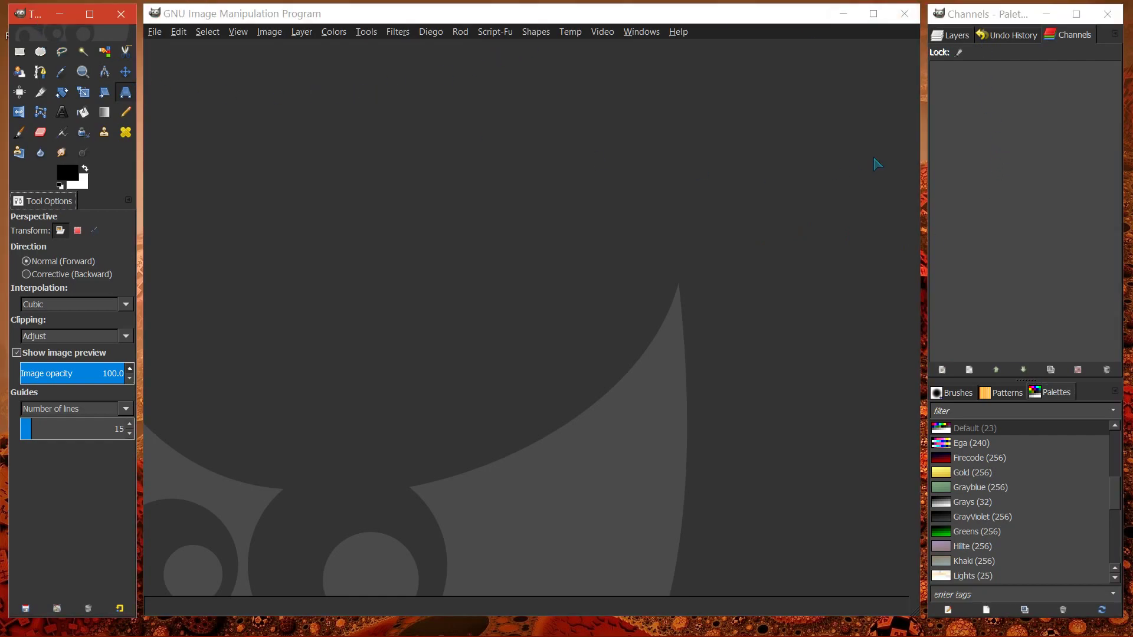
{"action": "left_click", "coordinate": [1108, 13]}
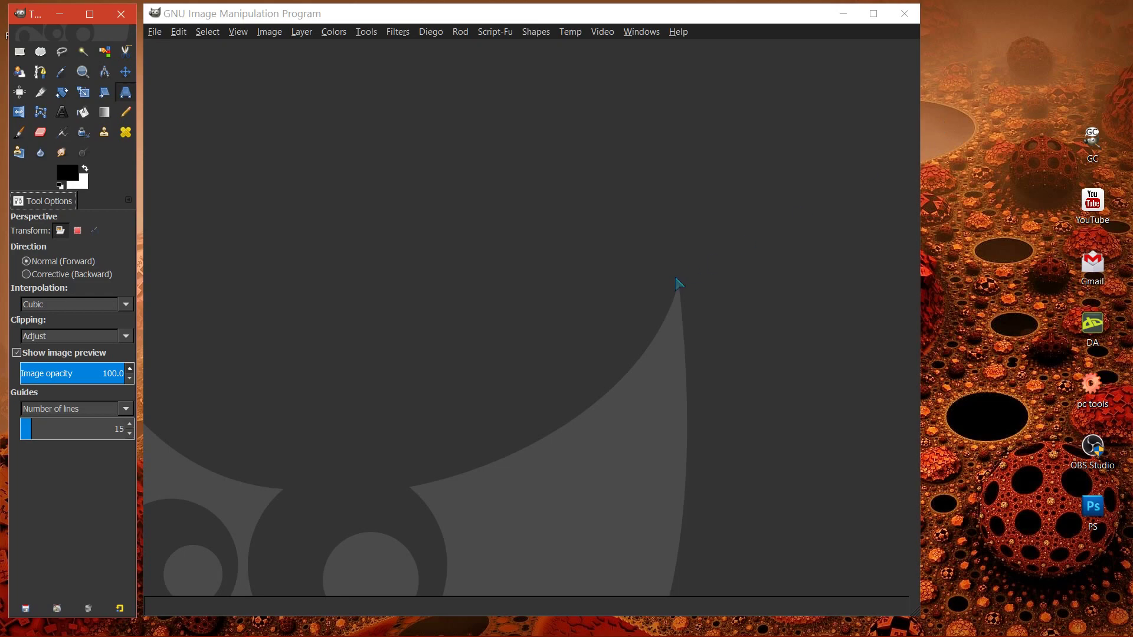
{"action": "left_click", "coordinate": [630, 37]}
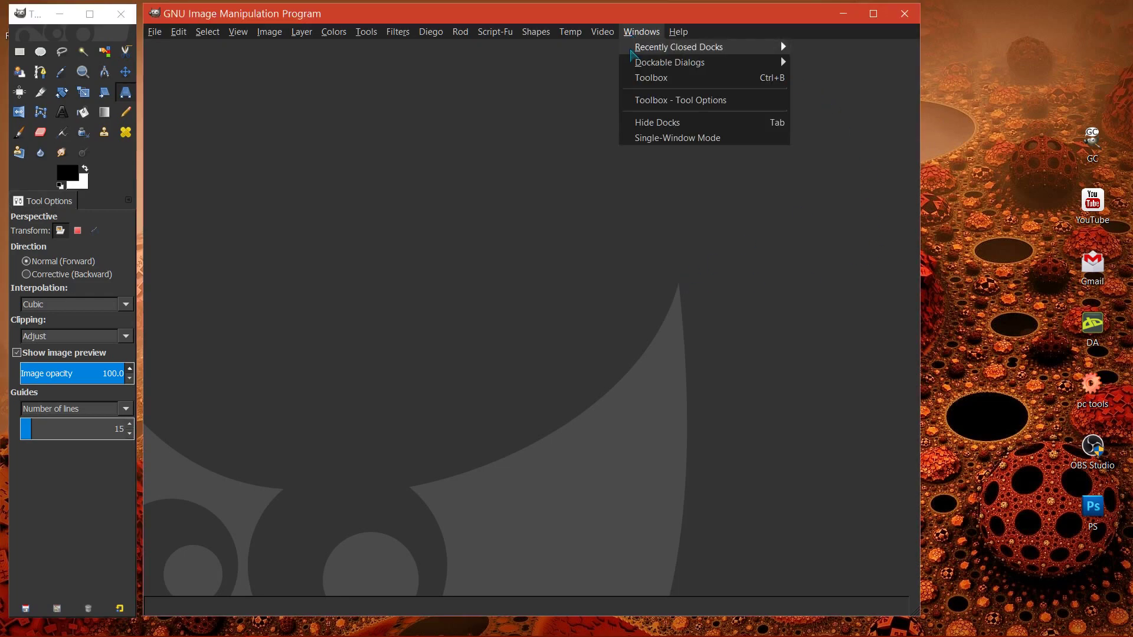
{"action": "mouse_move", "coordinate": [631, 52]}
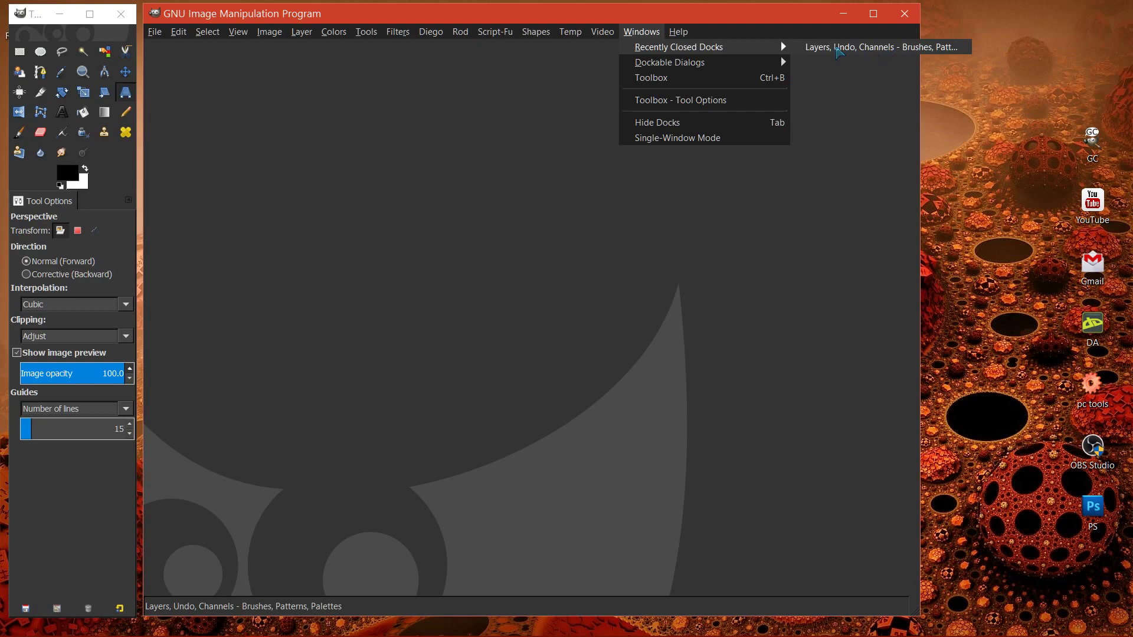
{"action": "left_click", "coordinate": [837, 50]}
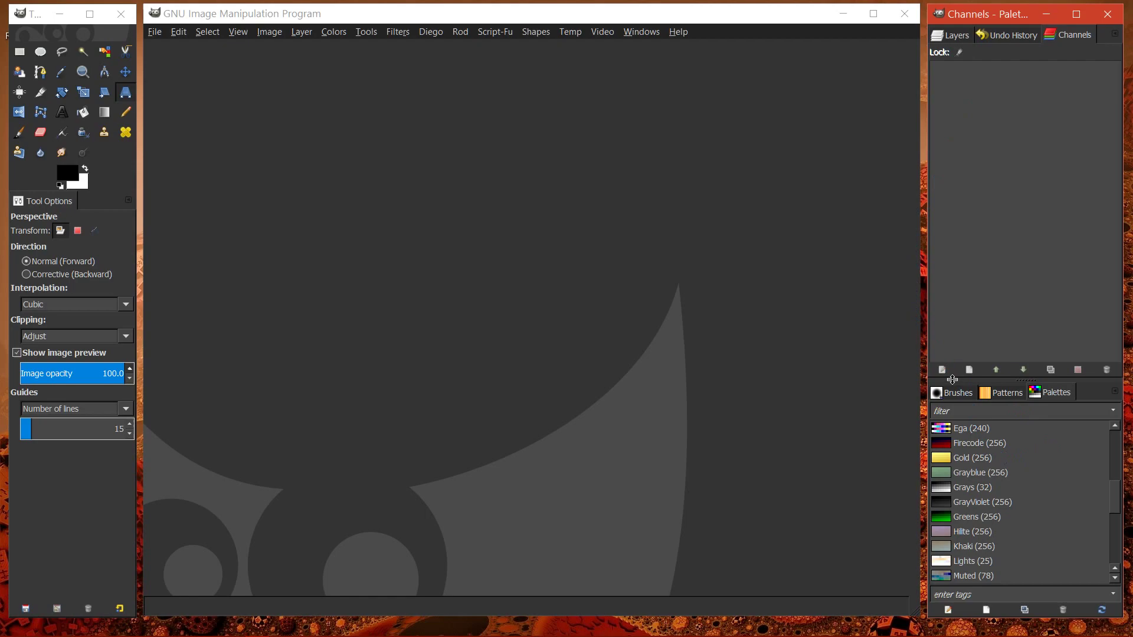
{"action": "left_click_drag", "start_coordinate": [624, 19], "coordinate": [624, 20]}
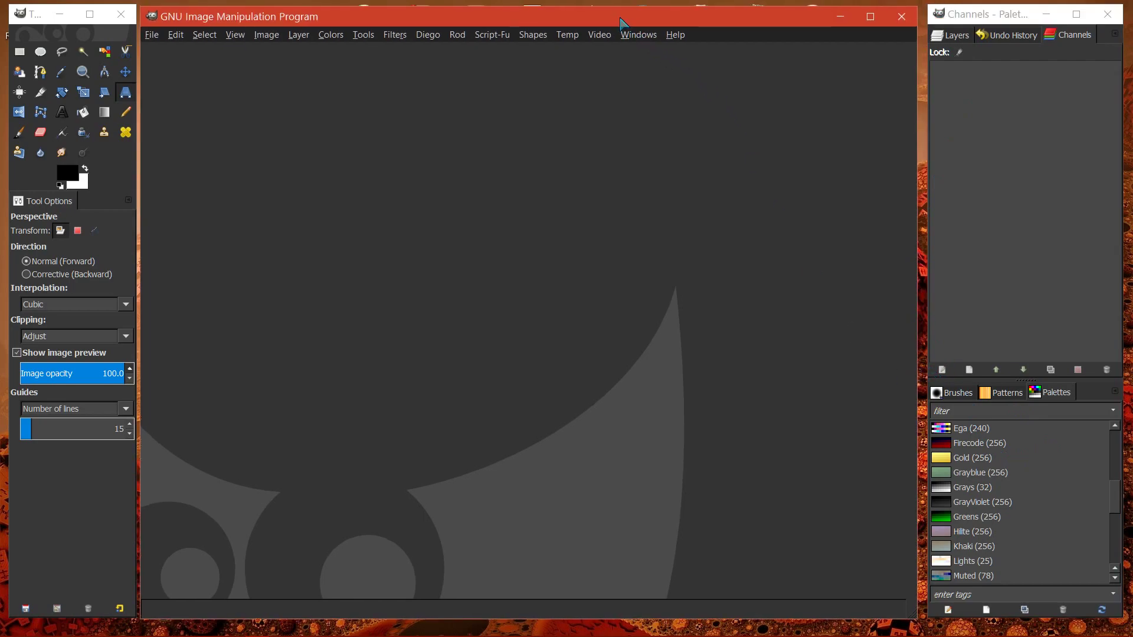
{"action": "left_click", "coordinate": [42, 16]}
{"action": "left_click", "coordinate": [119, 16]}
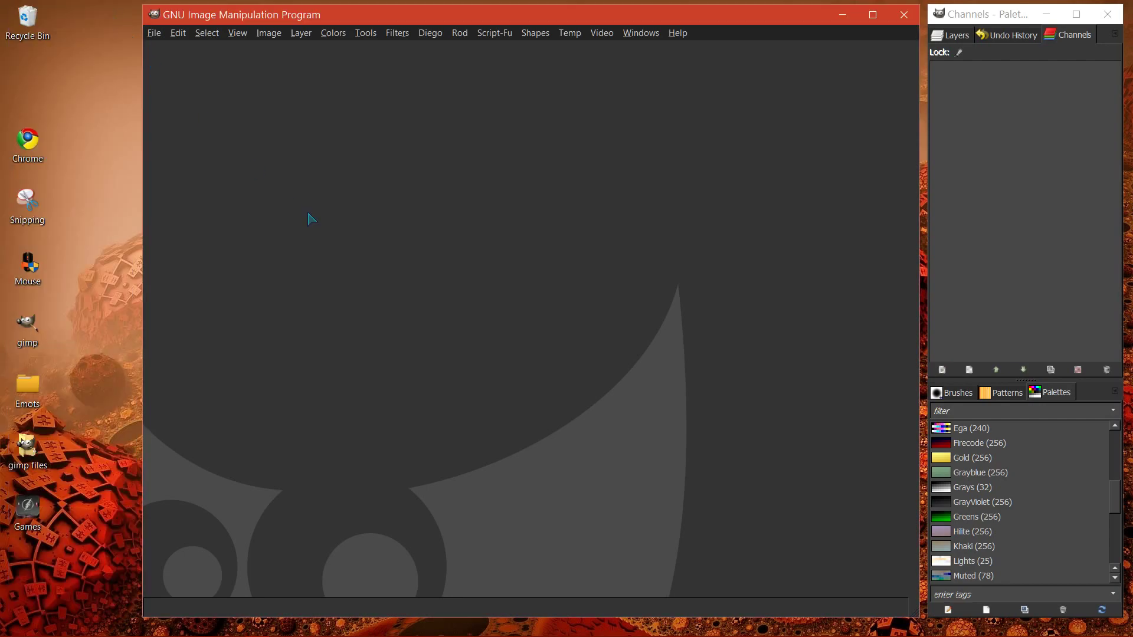
{"action": "left_click", "coordinate": [640, 32]}
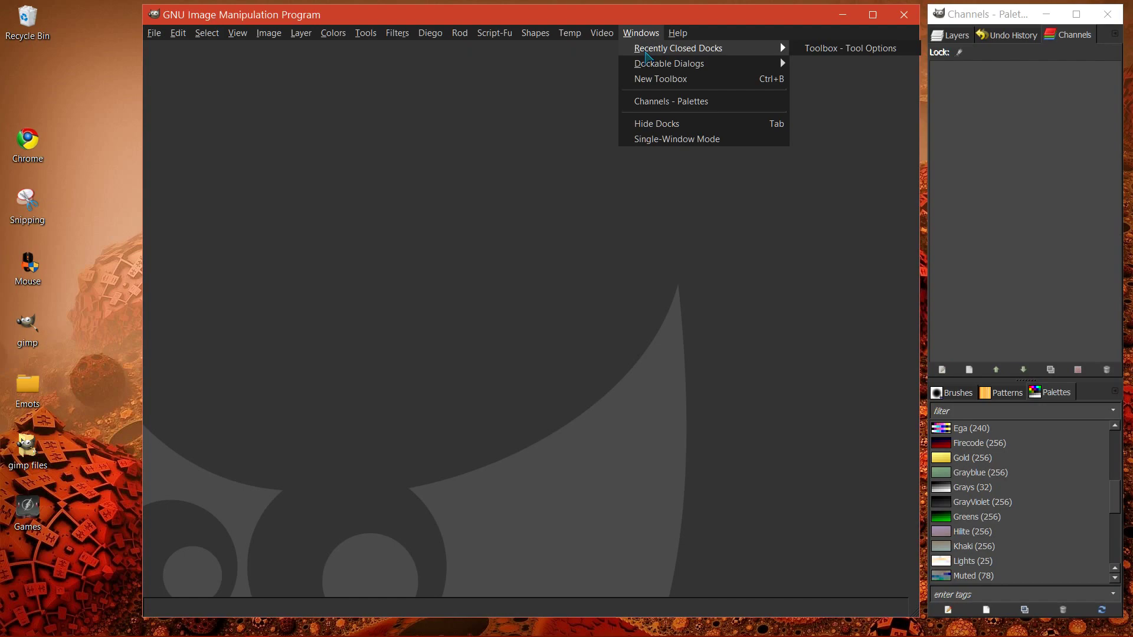
{"action": "left_click", "coordinate": [826, 50]}
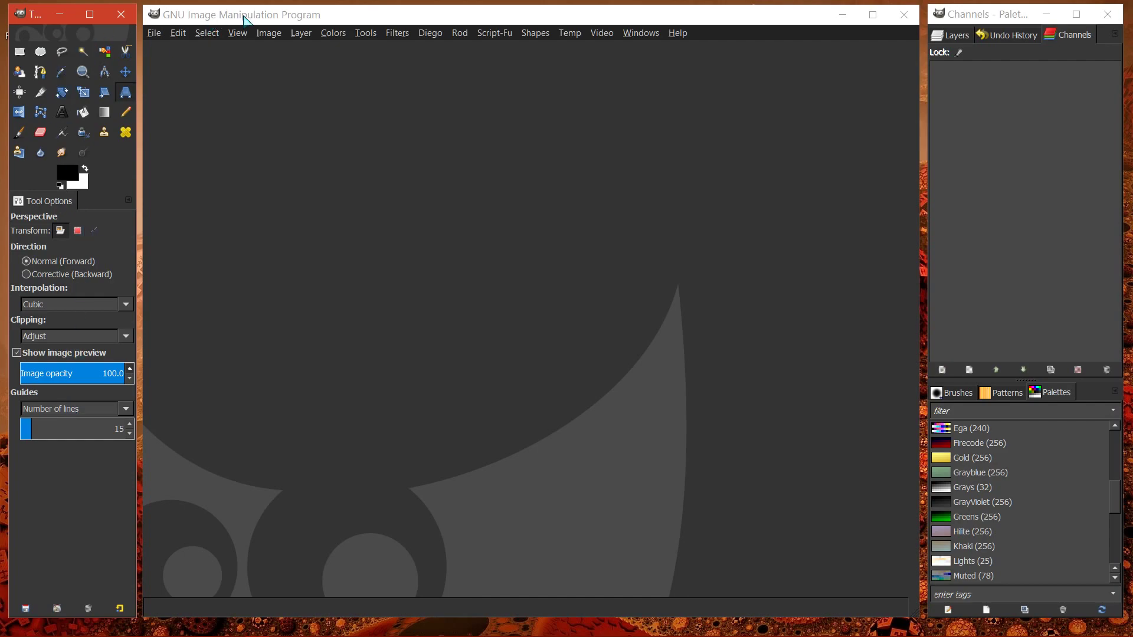
{"action": "left_click", "coordinate": [355, 23]}
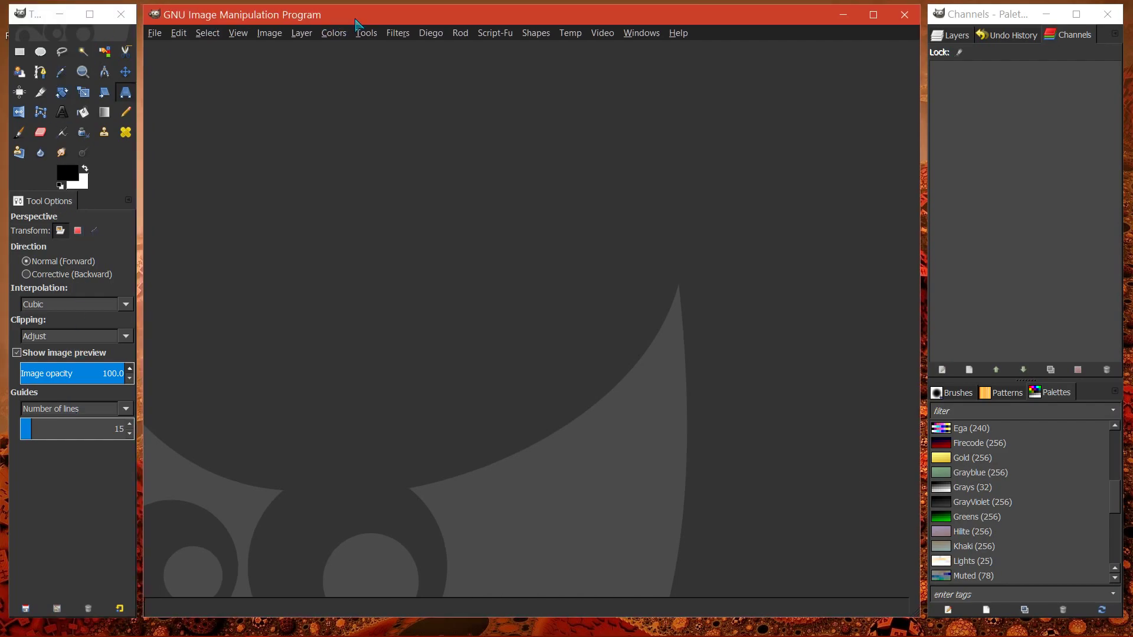
{"action": "left_click_drag", "start_coordinate": [355, 22], "coordinate": [358, 21]}
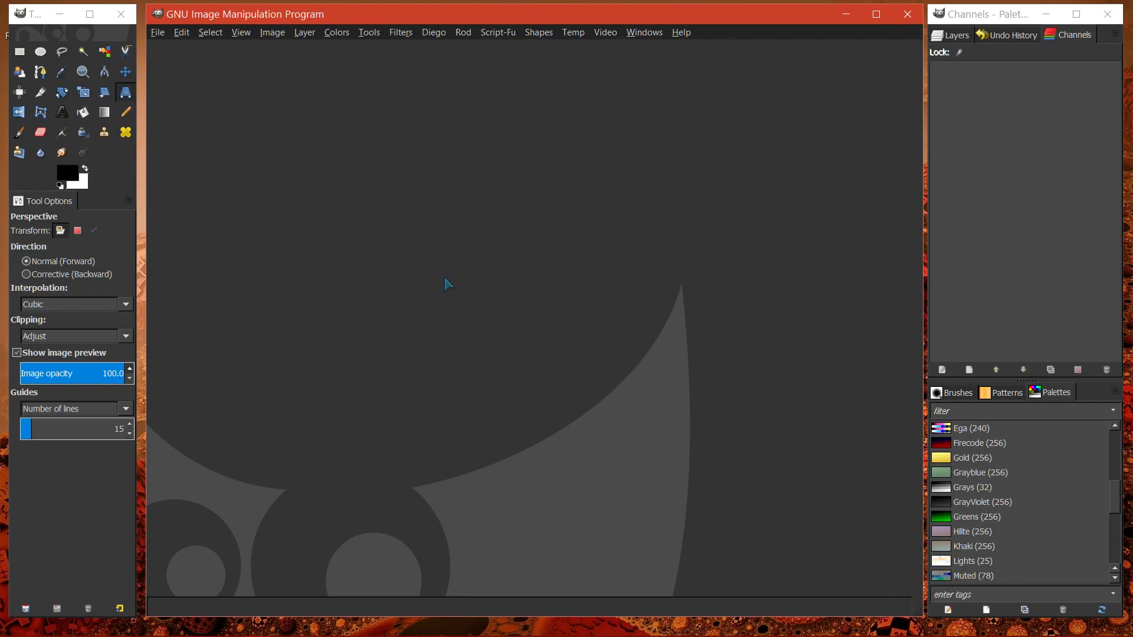
Step: Open a floating Histogram dialog from Windows > Dockable Dialogs and move it left over the canvas
{"action": "left_click", "coordinate": [644, 32]}
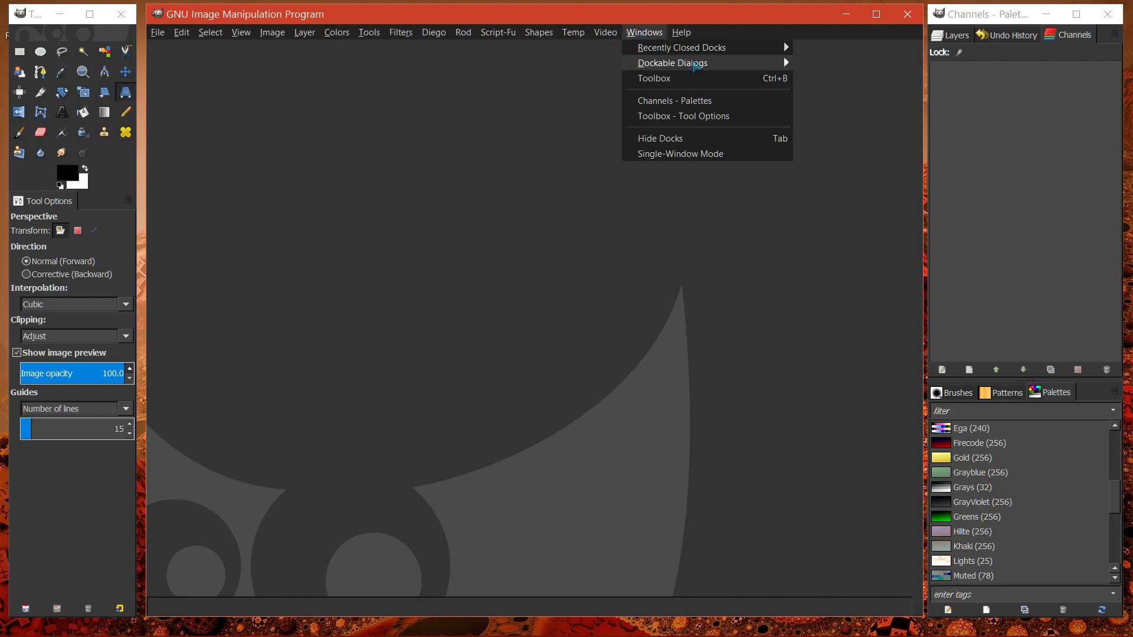
{"action": "mouse_move", "coordinate": [676, 69]}
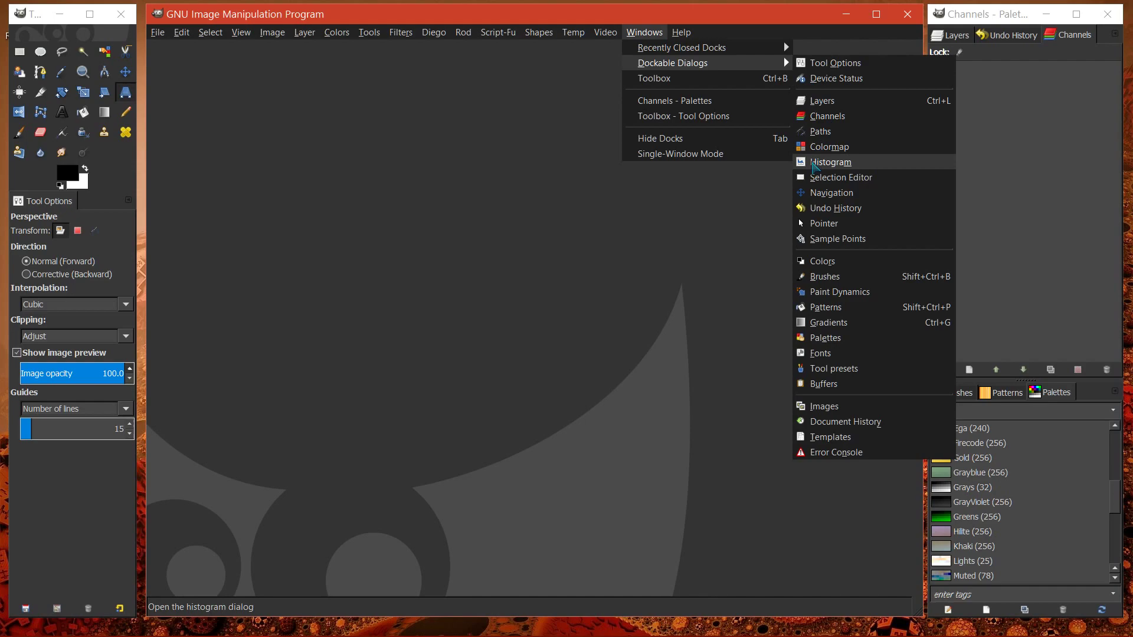
{"action": "left_click", "coordinate": [812, 162]}
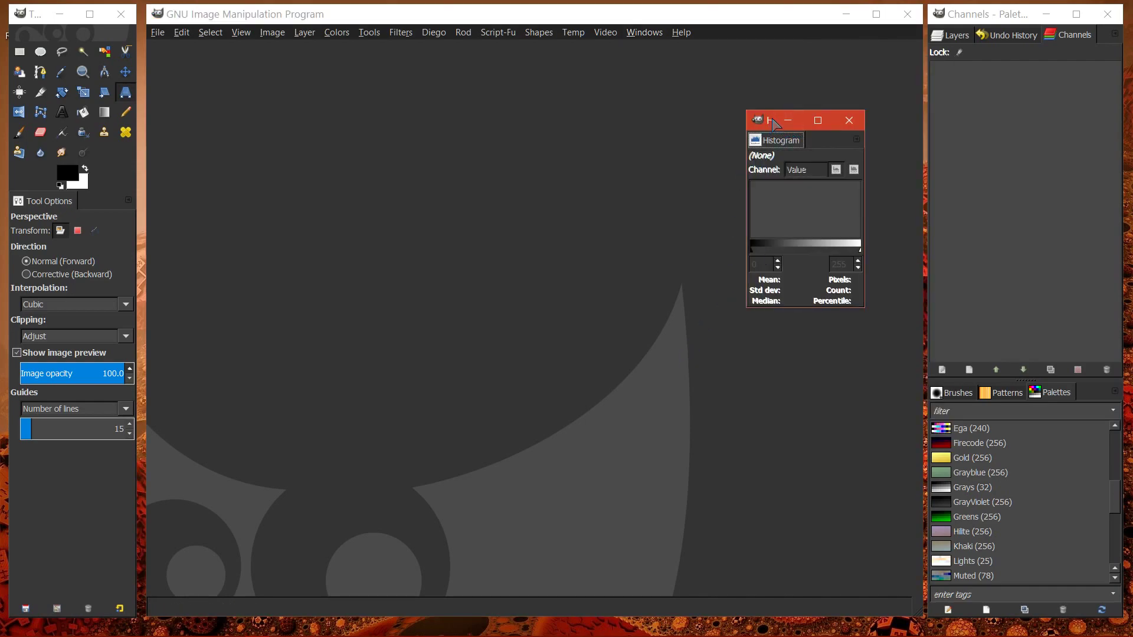
{"action": "left_click_drag", "start_coordinate": [758, 120], "coordinate": [185, 174]}
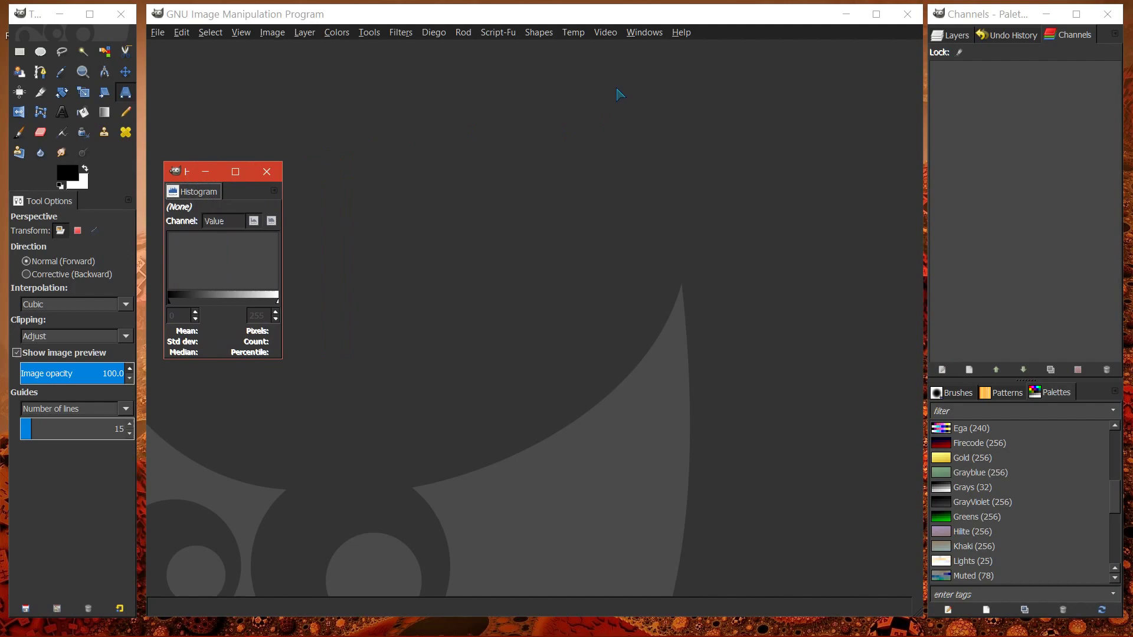
Step: Open a floating Paint Dynamics dialog and enlarge it to list Dynamics Off through Pencil Generic
{"action": "left_click", "coordinate": [636, 34]}
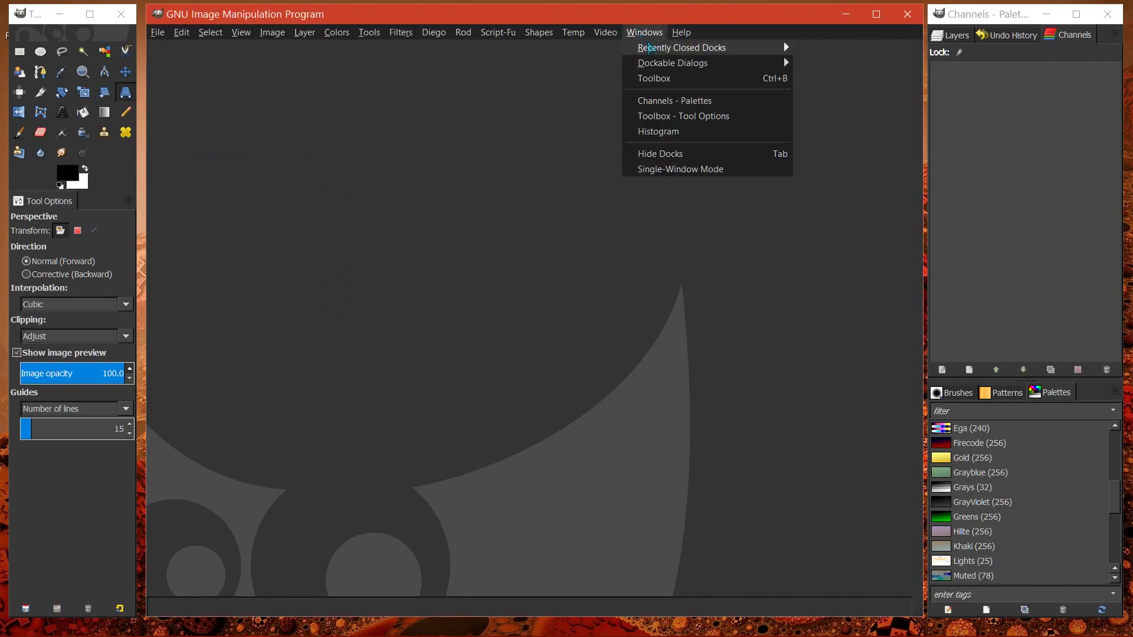
{"action": "mouse_move", "coordinate": [655, 63]}
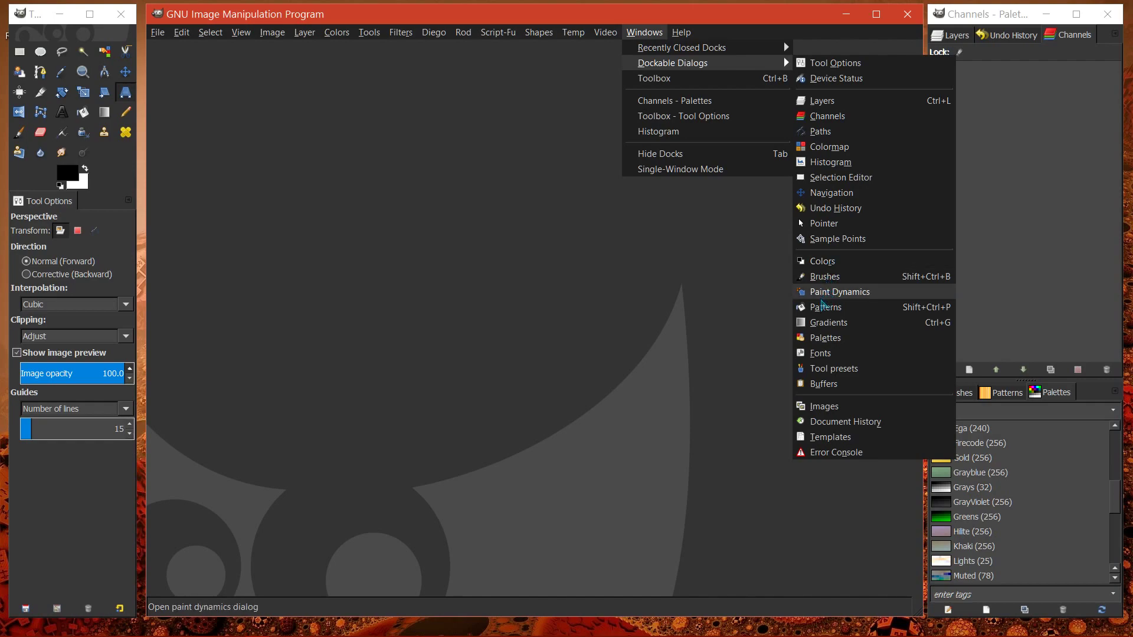
{"action": "left_click", "coordinate": [819, 293]}
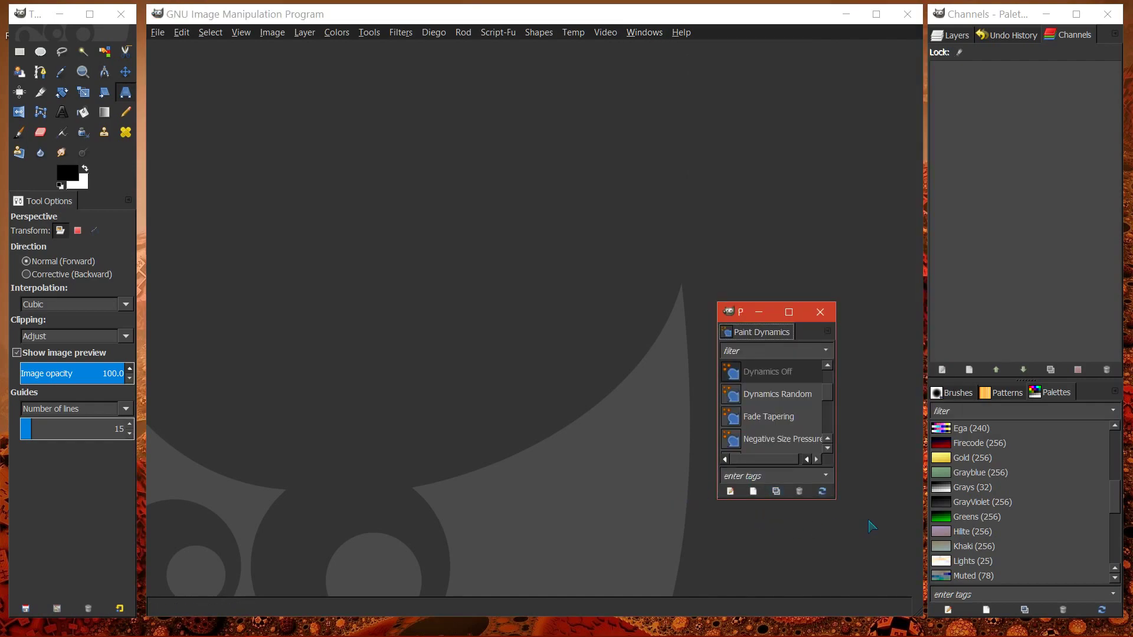
{"action": "left_click_drag", "start_coordinate": [718, 304], "coordinate": [606, 271]}
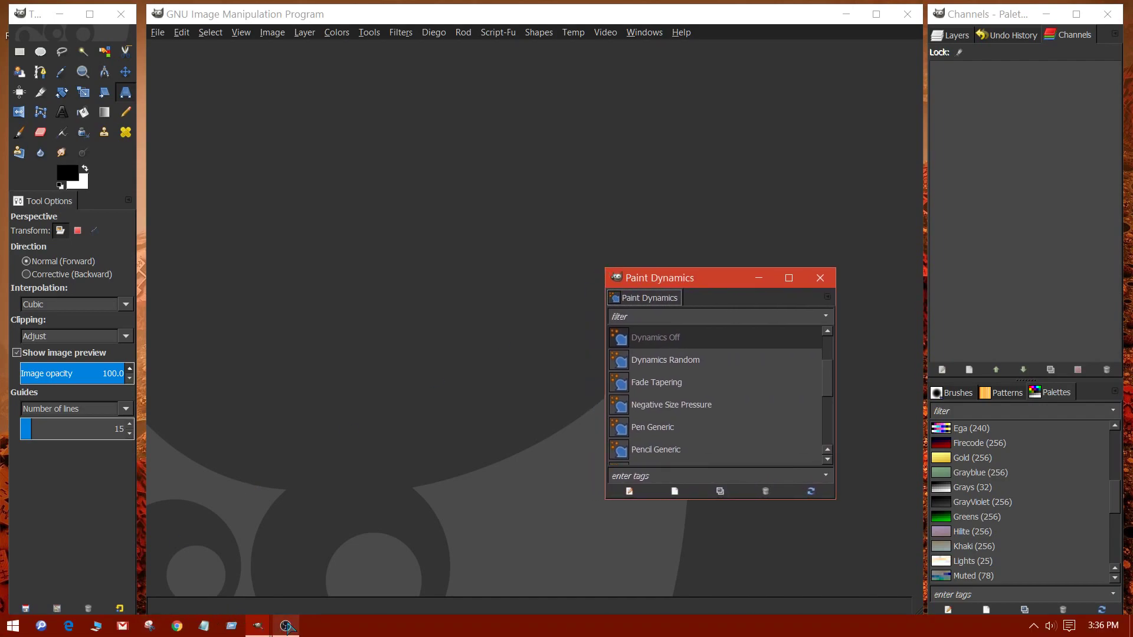
{"action": "mouse_move", "coordinate": [287, 625]}
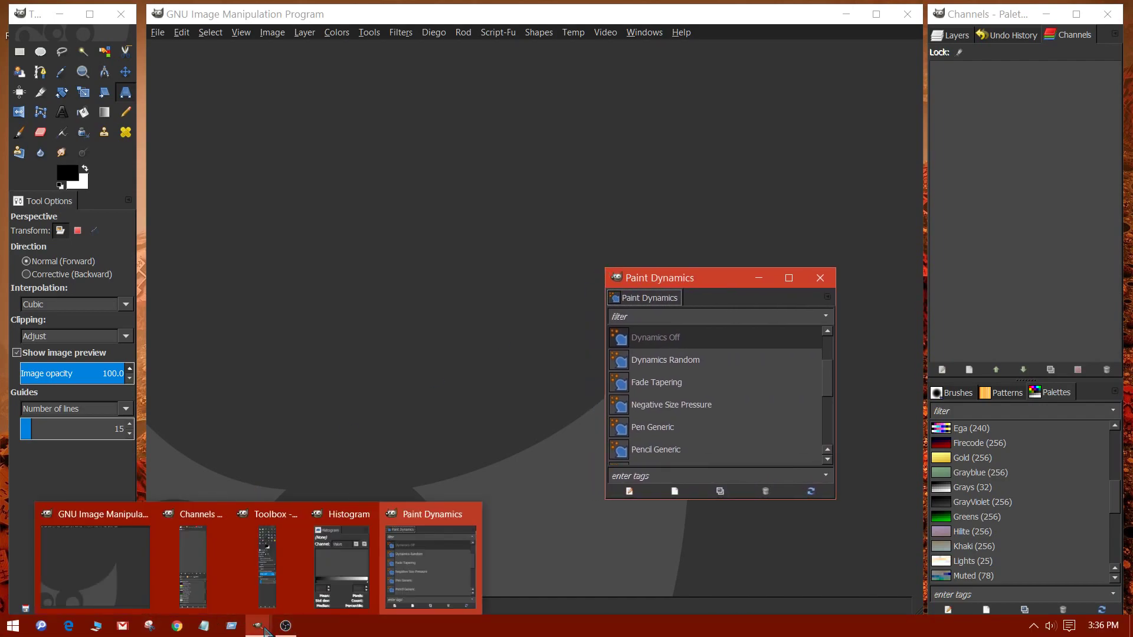
Step: Dock Histogram beside Tool Options under the toolbox, and Paint Dynamics after Palettes in the right dock
{"action": "left_click", "coordinate": [326, 587]}
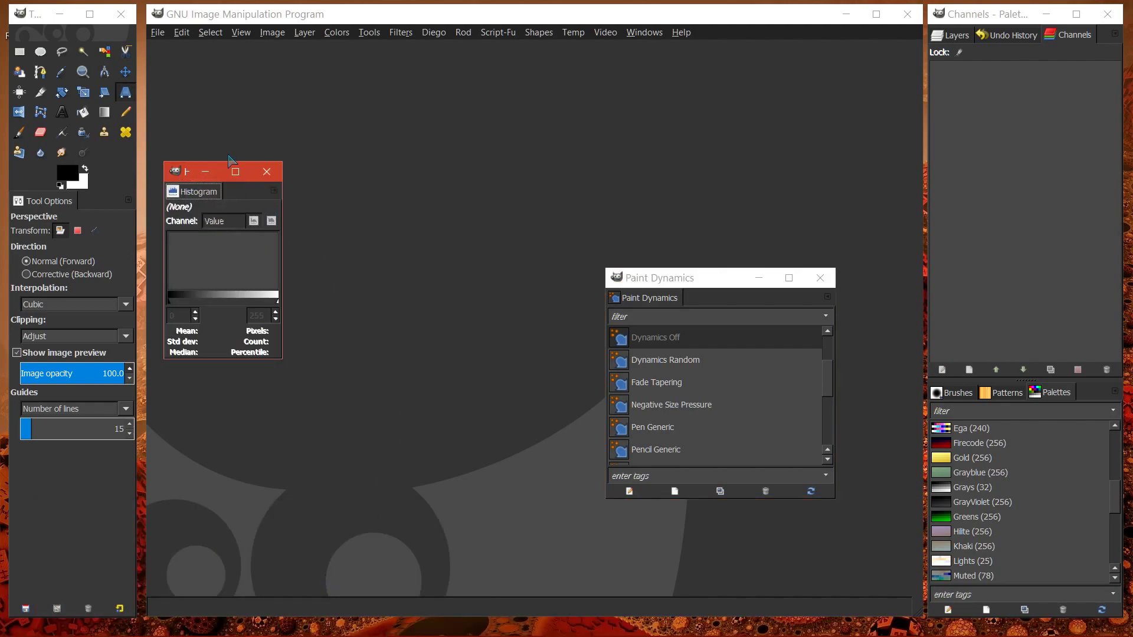
{"action": "left_click_drag", "start_coordinate": [188, 173], "coordinate": [83, 205]}
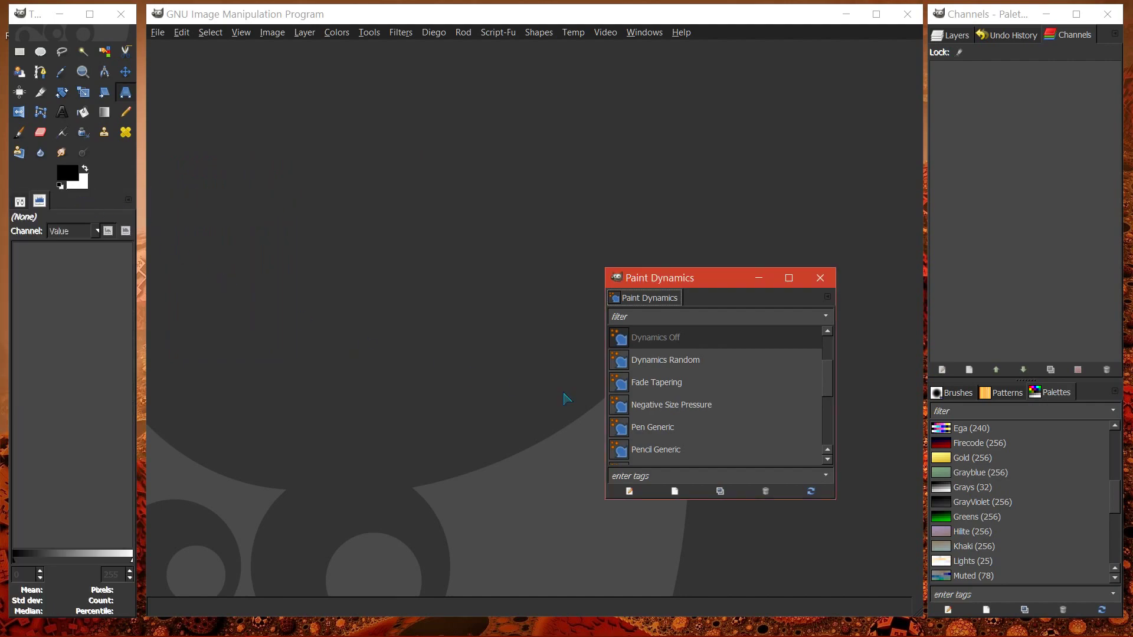
{"action": "mouse_move", "coordinate": [658, 301]}
{"action": "left_mouse_down"}
{"action": "mouse_move", "coordinate": [731, 294]}
{"action": "mouse_move", "coordinate": [1053, 174]}
{"action": "mouse_move", "coordinate": [1060, 100]}
{"action": "mouse_move", "coordinate": [1054, 354]}
{"action": "mouse_move", "coordinate": [1076, 383]}
{"action": "mouse_move", "coordinate": [1076, 57]}
{"action": "mouse_move", "coordinate": [1082, 392]}
{"action": "left_mouse_up"}
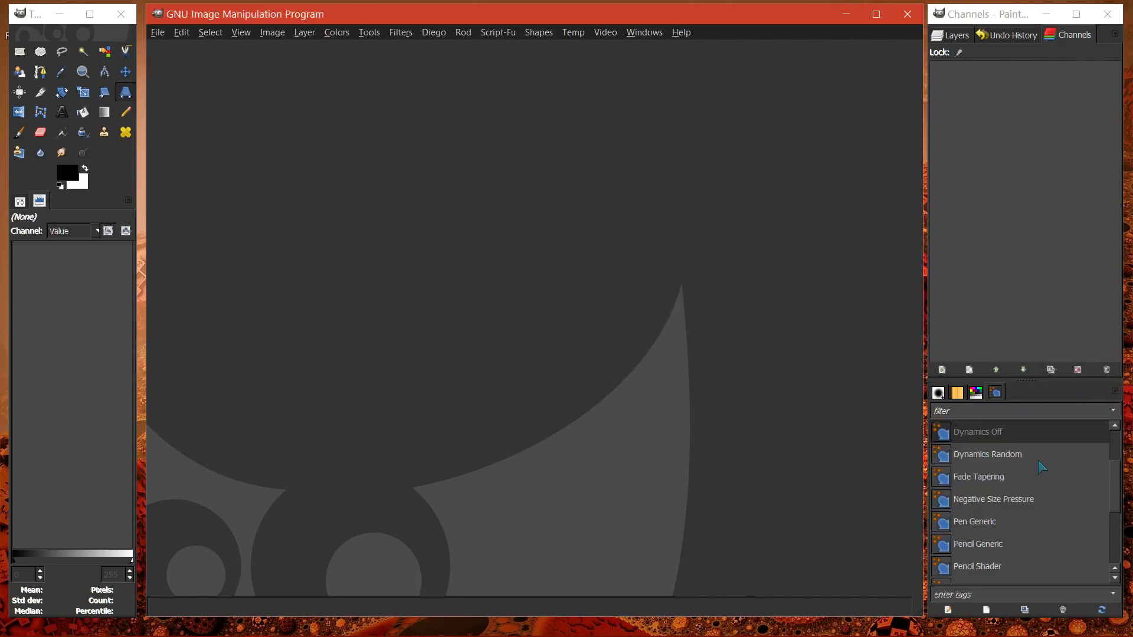
Step: Close the Paint Dynamics tab in the right dock
{"action": "left_click", "coordinate": [996, 395]}
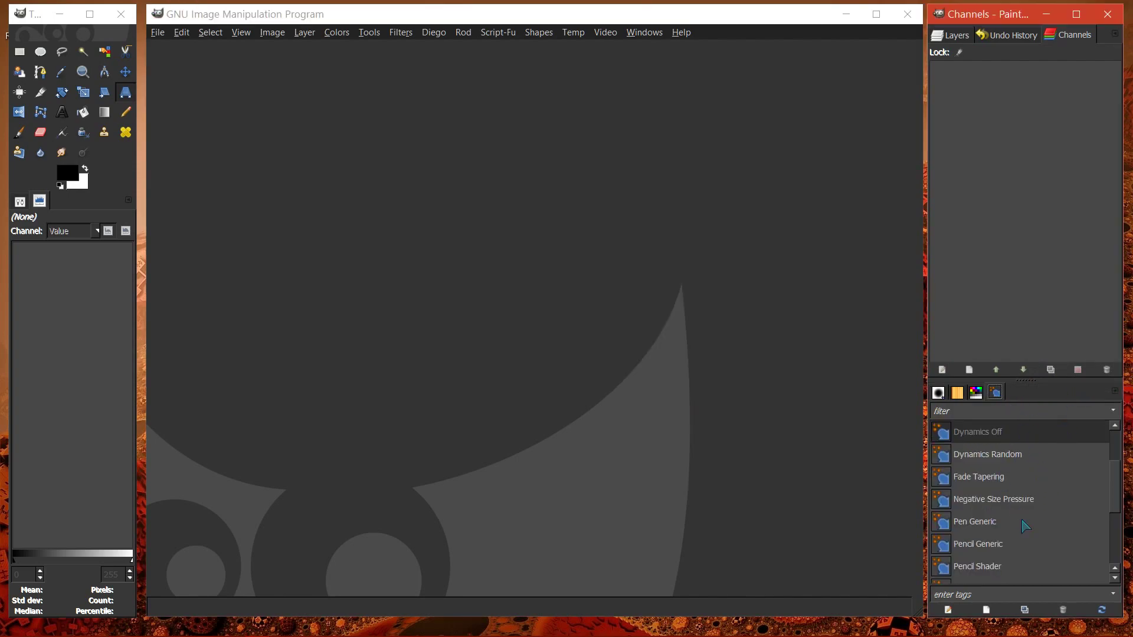
{"action": "left_click", "coordinate": [1114, 392]}
{"action": "left_click", "coordinate": [1021, 431]}
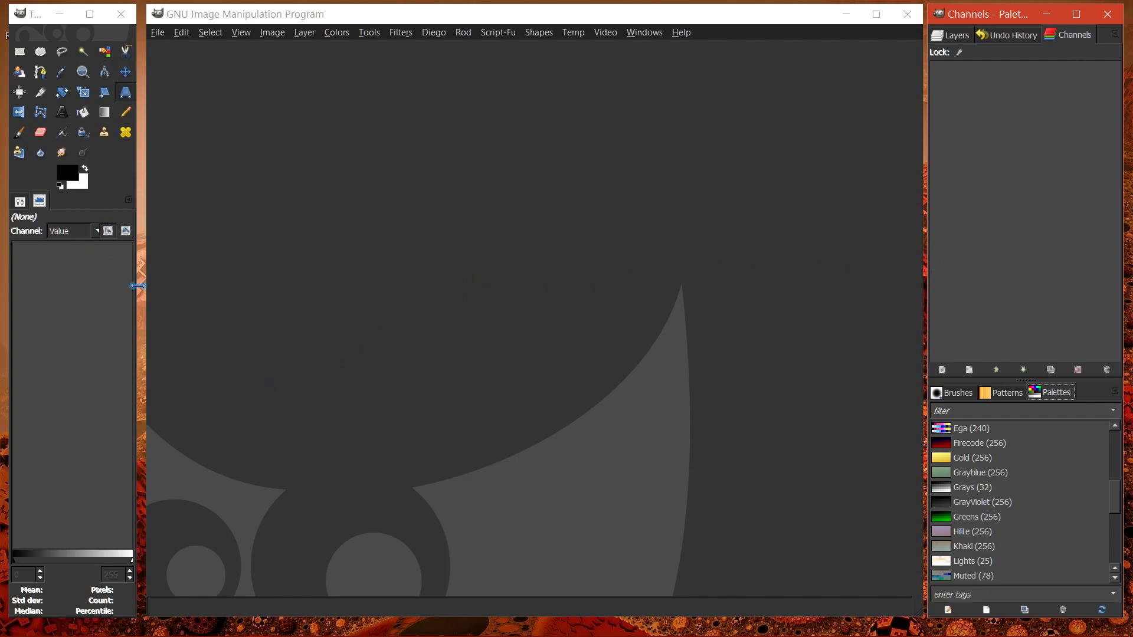
Step: Close the Histogram tab in the toolbox dock and widen the image window slightly
{"action": "left_click", "coordinate": [40, 202]}
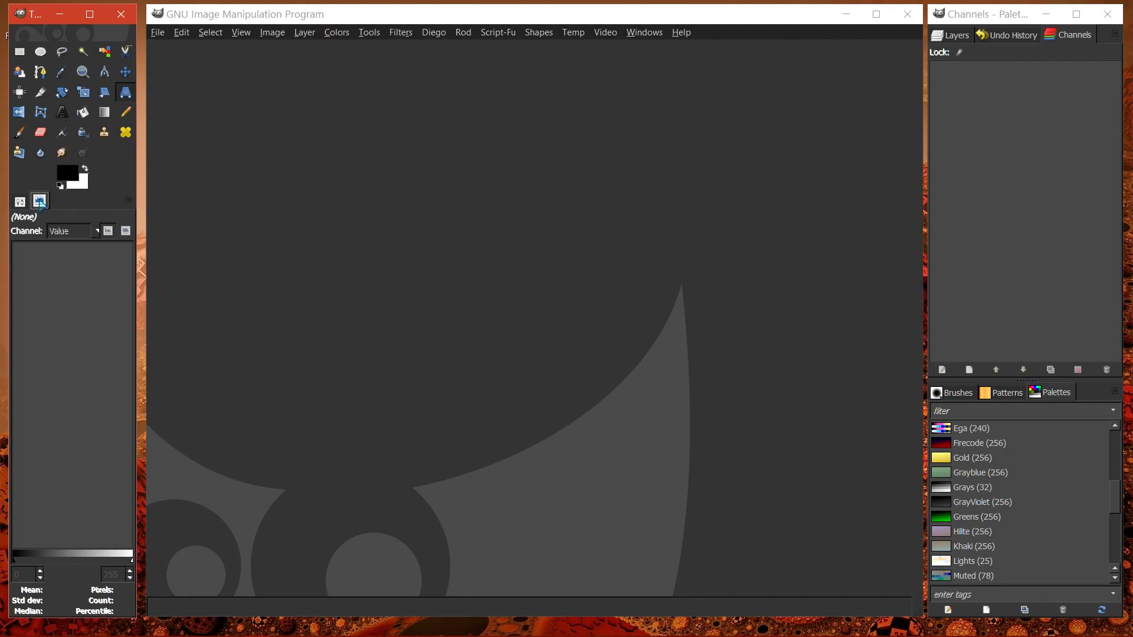
{"action": "left_click", "coordinate": [123, 204]}
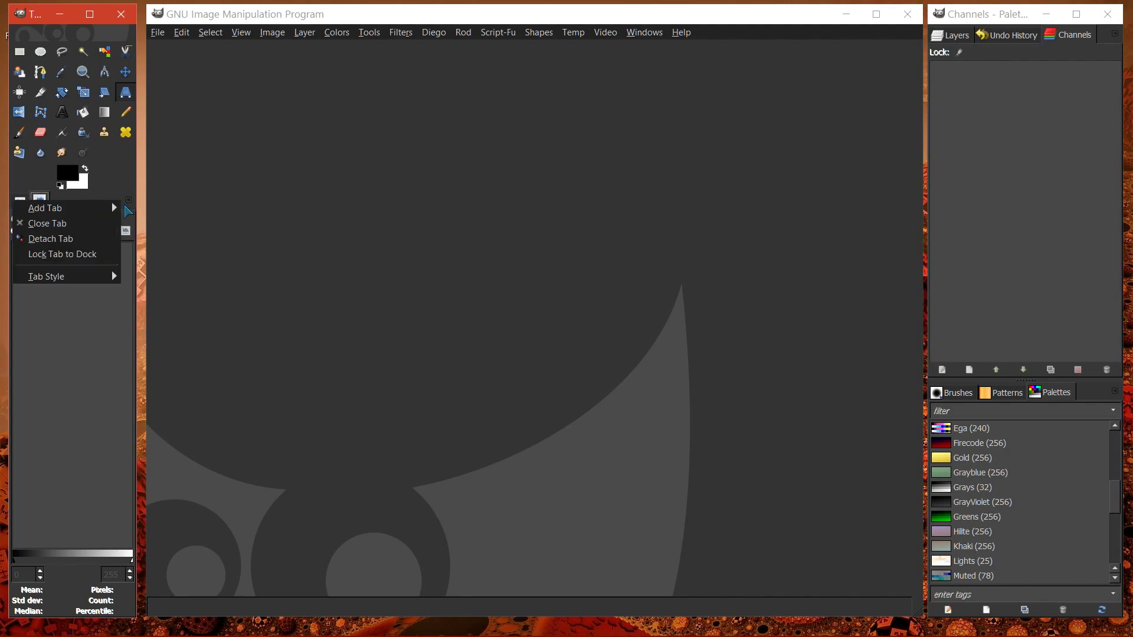
{"action": "left_click", "coordinate": [48, 228]}
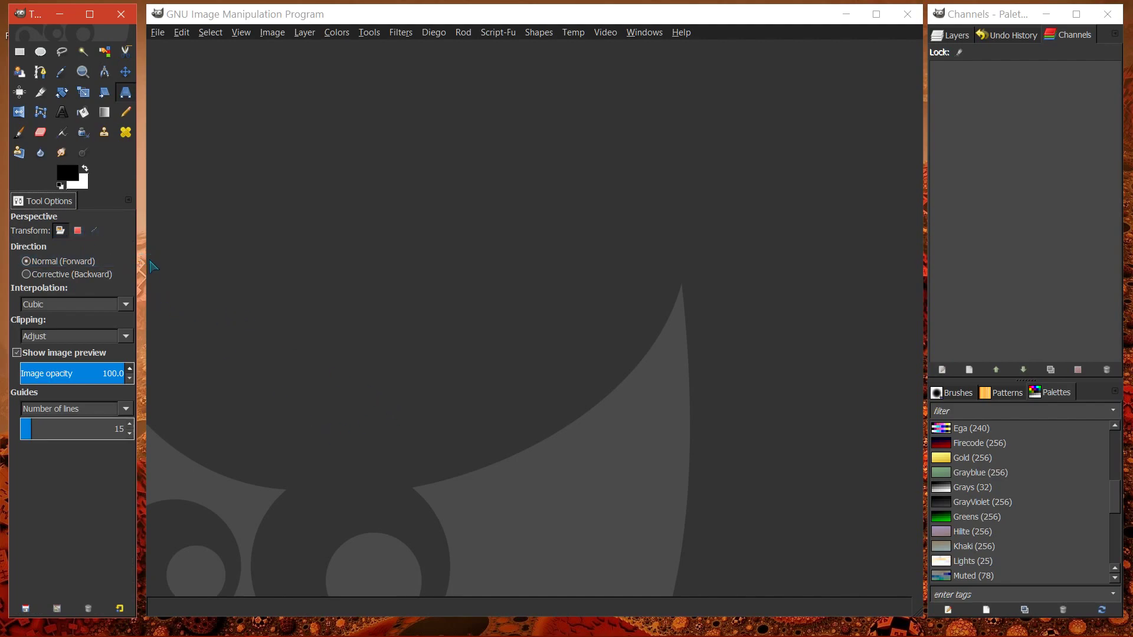
{"action": "left_click_drag", "start_coordinate": [149, 265], "coordinate": [143, 260]}
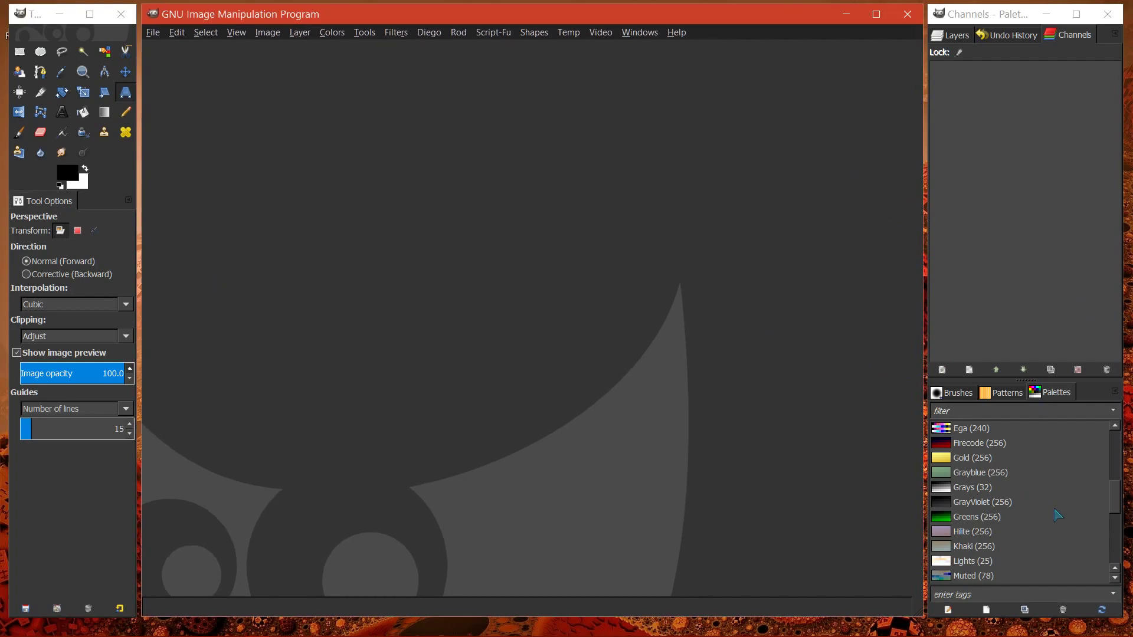
{"action": "left_click", "coordinate": [989, 19]}
{"action": "left_click", "coordinate": [646, 16]}
{"action": "left_click_drag", "start_coordinate": [51, 201], "coordinate": [195, 213]}
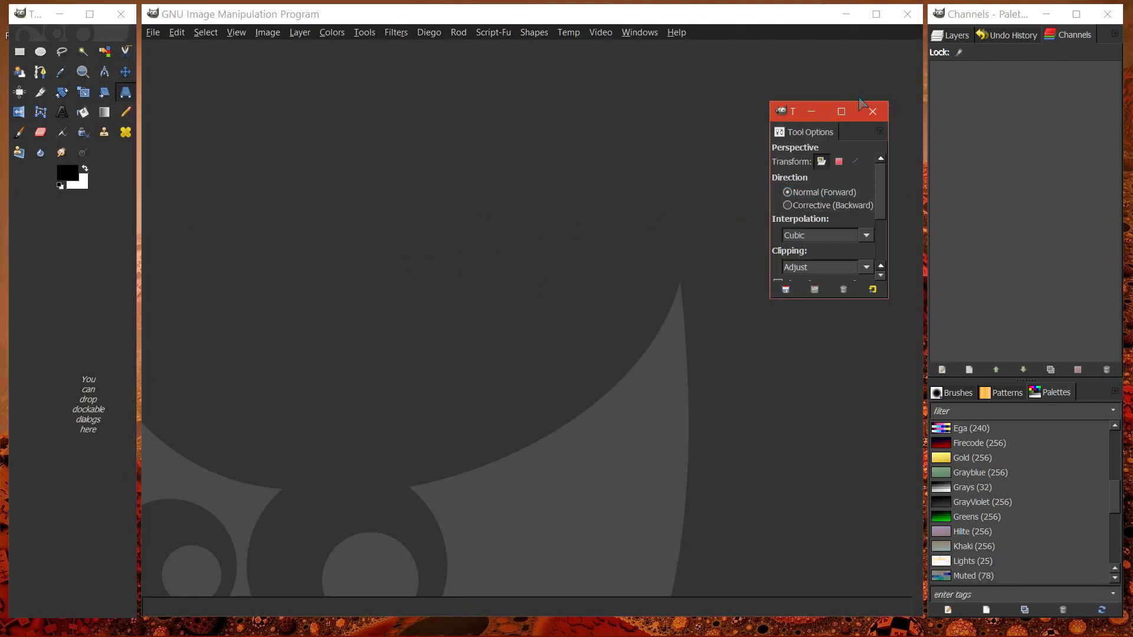
{"action": "left_click_drag", "start_coordinate": [796, 116], "coordinate": [41, 253]}
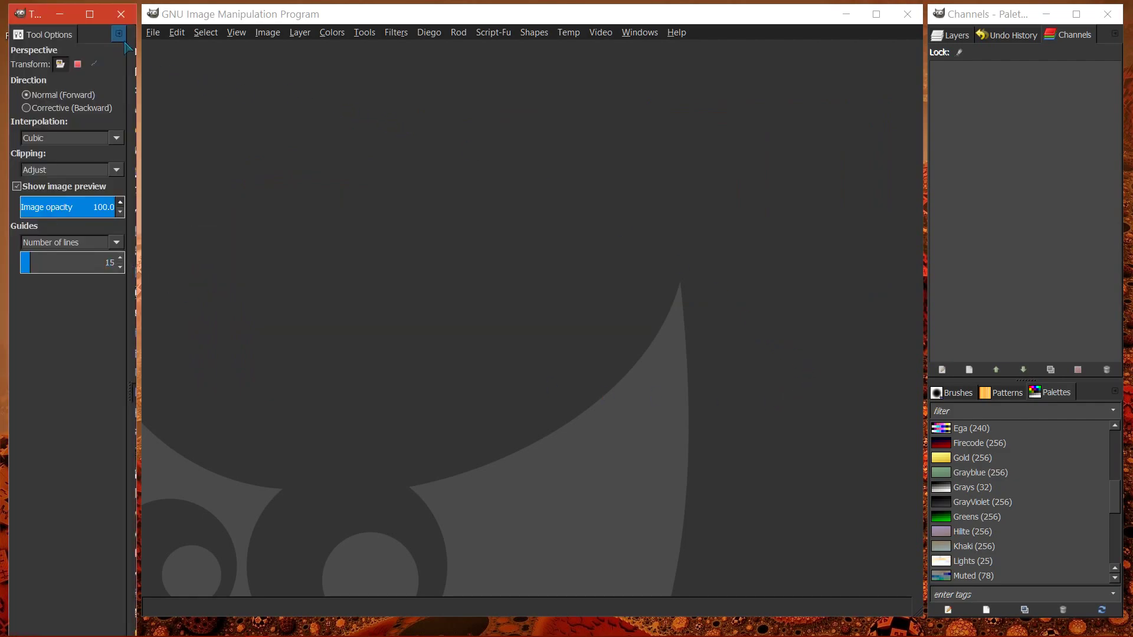
{"action": "left_click_drag", "start_coordinate": [50, 36], "coordinate": [270, 157]}
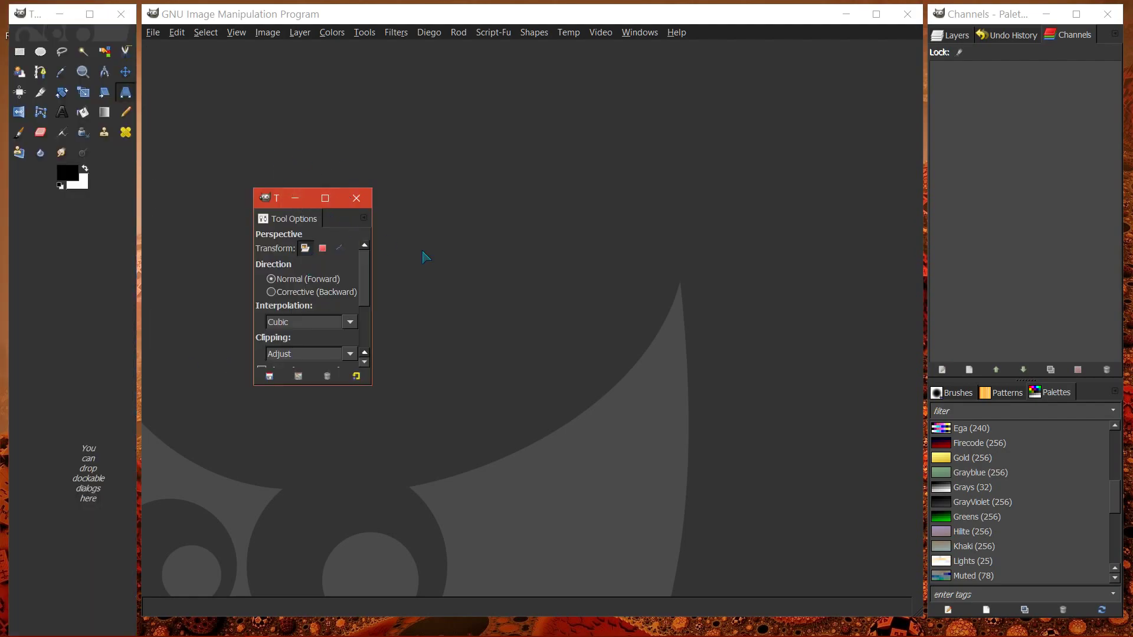
{"action": "left_click_drag", "start_coordinate": [277, 201], "coordinate": [56, 431]}
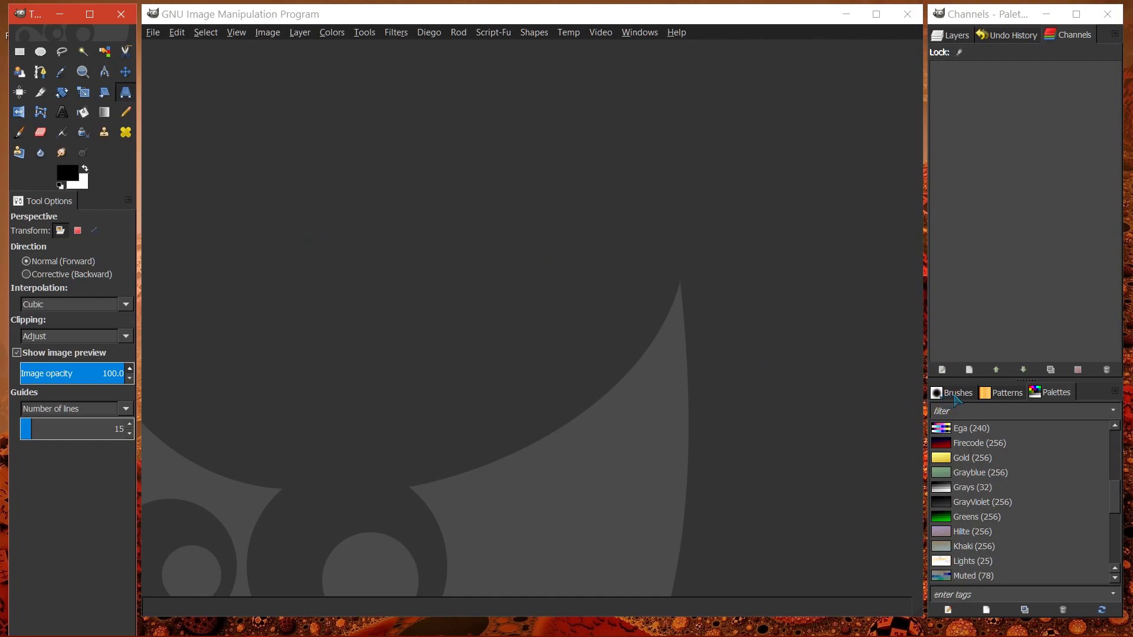
Step: Float Brushes out of the dock, then dock it back beside Patterns and Palettes
{"action": "left_click", "coordinate": [940, 399]}
{"action": "mouse_move", "coordinate": [940, 399]}
{"action": "left_mouse_down"}
{"action": "mouse_move", "coordinate": [431, 341]}
{"action": "mouse_move", "coordinate": [788, 429]}
{"action": "left_mouse_up"}
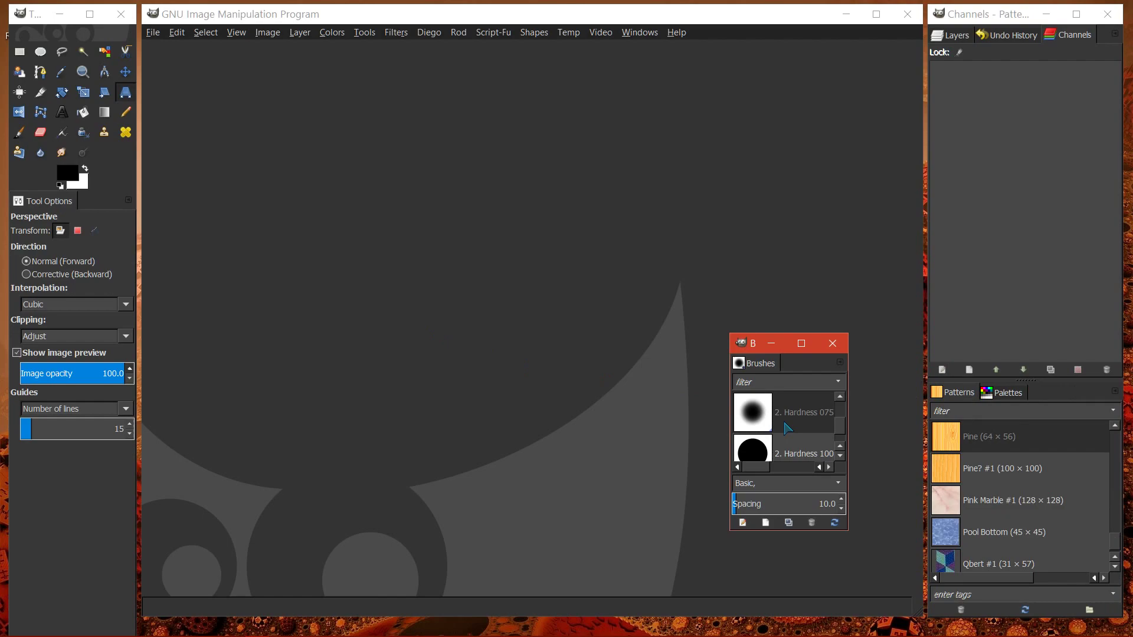
{"action": "mouse_move", "coordinate": [756, 361]}
{"action": "left_mouse_down"}
{"action": "mouse_move", "coordinate": [400, 260]}
{"action": "mouse_move", "coordinate": [983, 413]}
{"action": "left_mouse_up"}
{"action": "left_click_drag", "start_coordinate": [665, 305], "coordinate": [955, 404]}
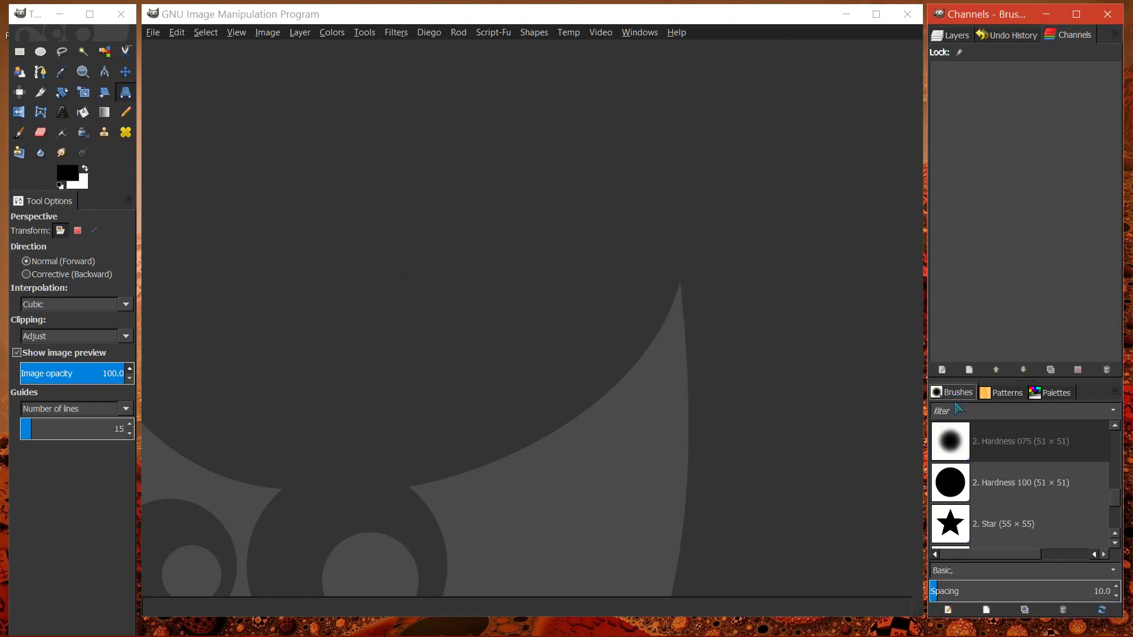
Step: Cycle through the Patterns, Palettes and Brushes tabs, ending on Palettes
{"action": "left_click", "coordinate": [1023, 400]}
{"action": "left_click", "coordinate": [1060, 399]}
{"action": "left_click", "coordinate": [954, 395]}
{"action": "left_click", "coordinate": [1010, 398]}
{"action": "left_click", "coordinate": [1053, 392]}
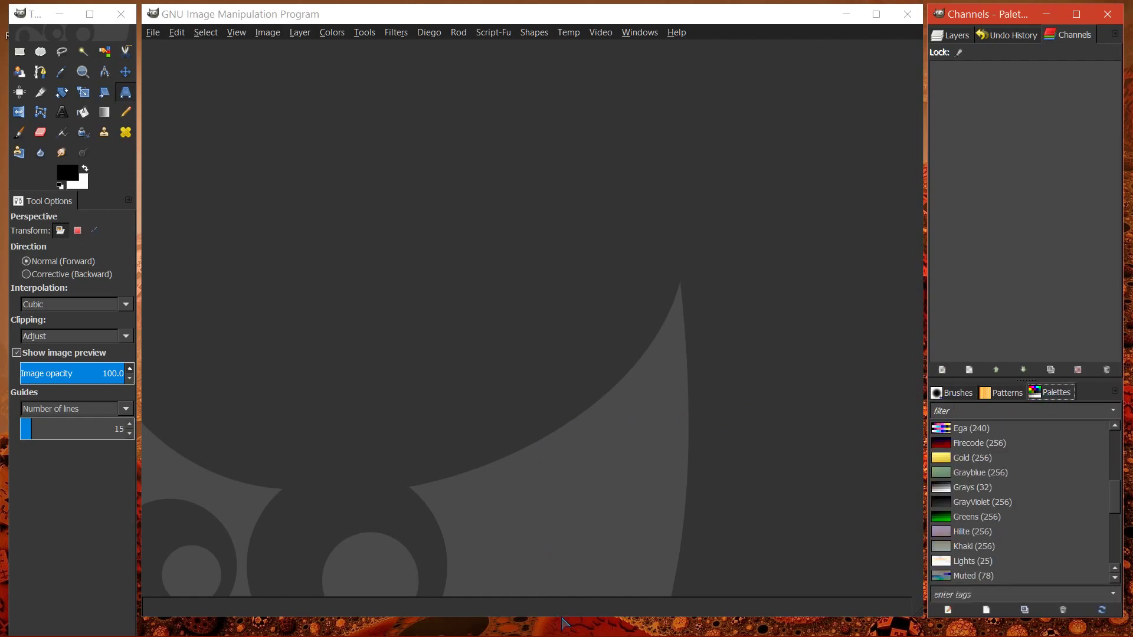
Step: Make the image window slightly taller and shift the toolbox window a little left
{"action": "left_click_drag", "start_coordinate": [562, 618], "coordinate": [566, 623]}
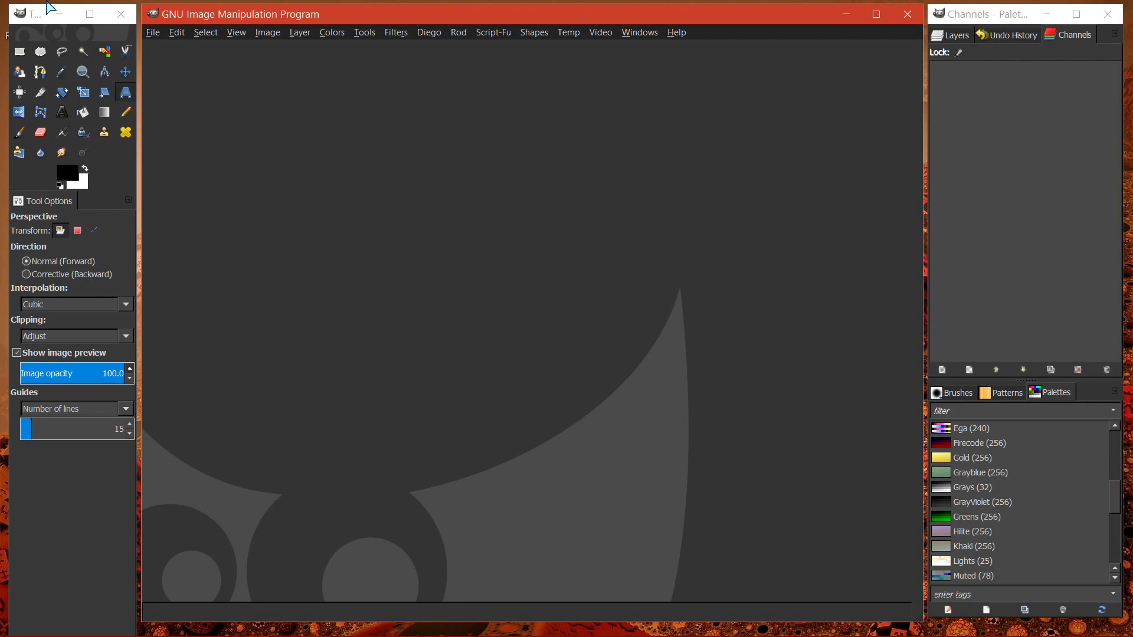
{"action": "left_click", "coordinate": [35, 18]}
{"action": "left_click_drag", "start_coordinate": [35, 18], "coordinate": [31, 17]}
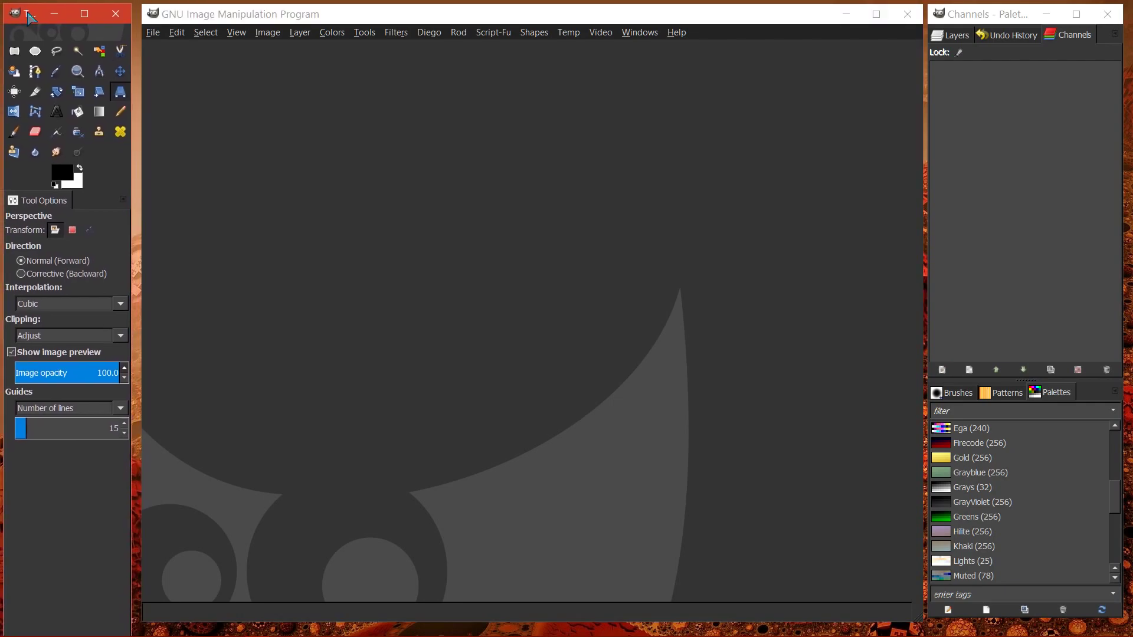
{"action": "left_click", "coordinate": [516, 58]}
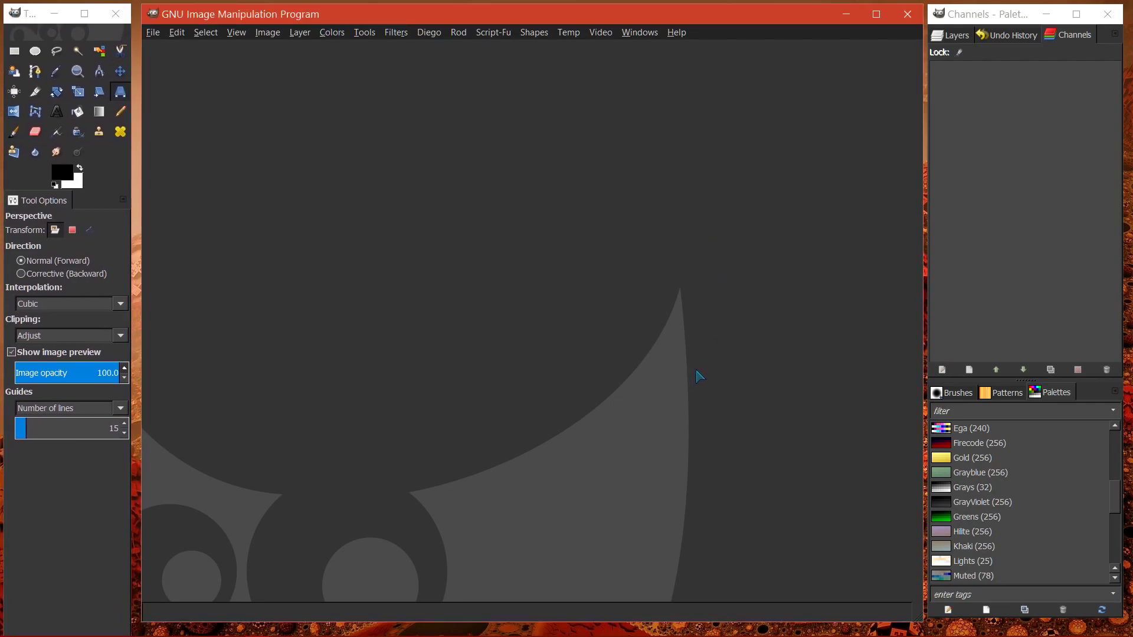